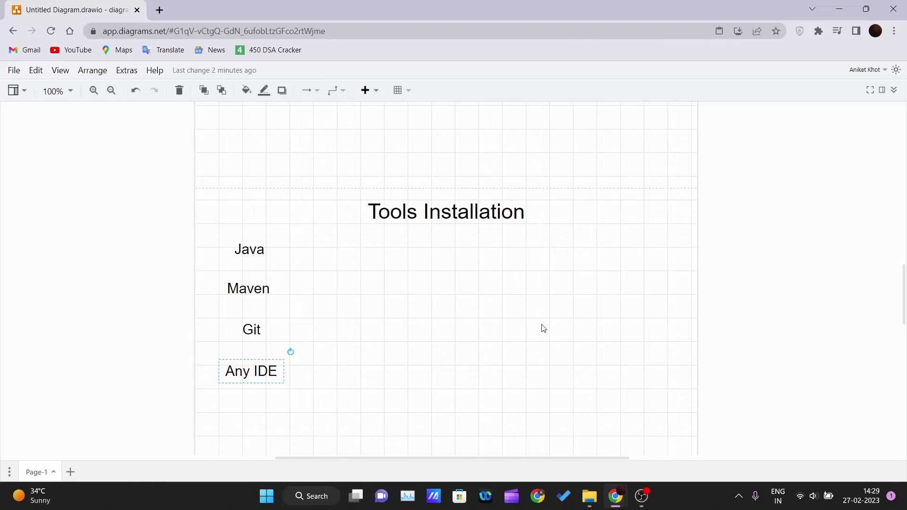
# Step: Search the web for "download java jdk" in a new browser tab
pyautogui.moveTo(906, 310)
pyautogui.mouseDown()
pyautogui.moveTo(906, 324)
pyautogui.moveTo(906, 316)
pyautogui.mouseUp()
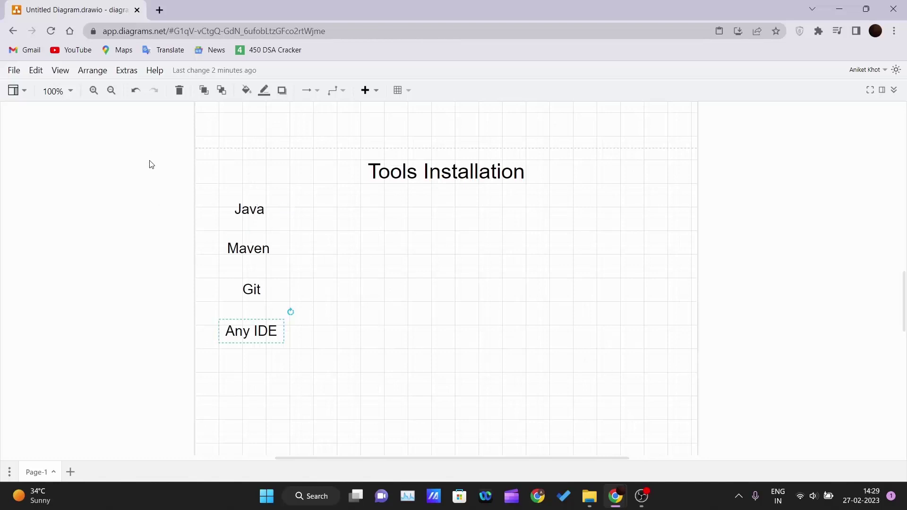
pyautogui.click(159, 10)
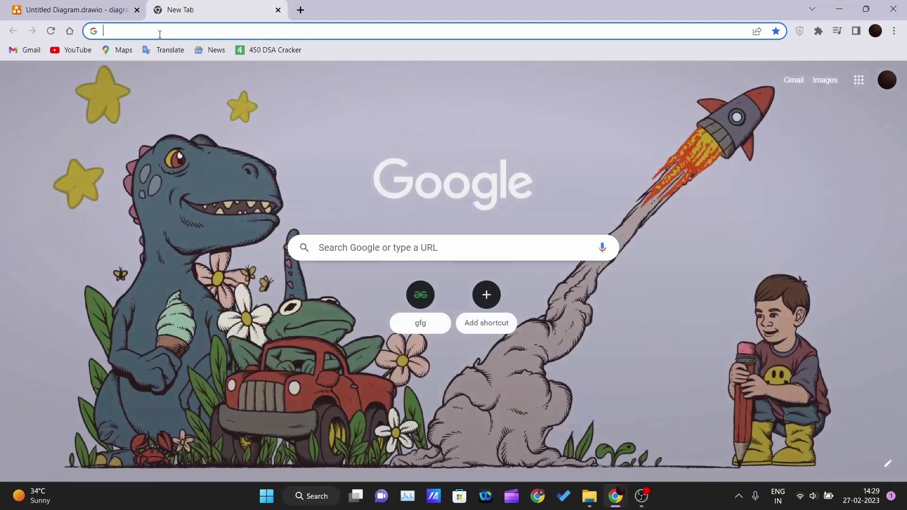
pyautogui.write('java')
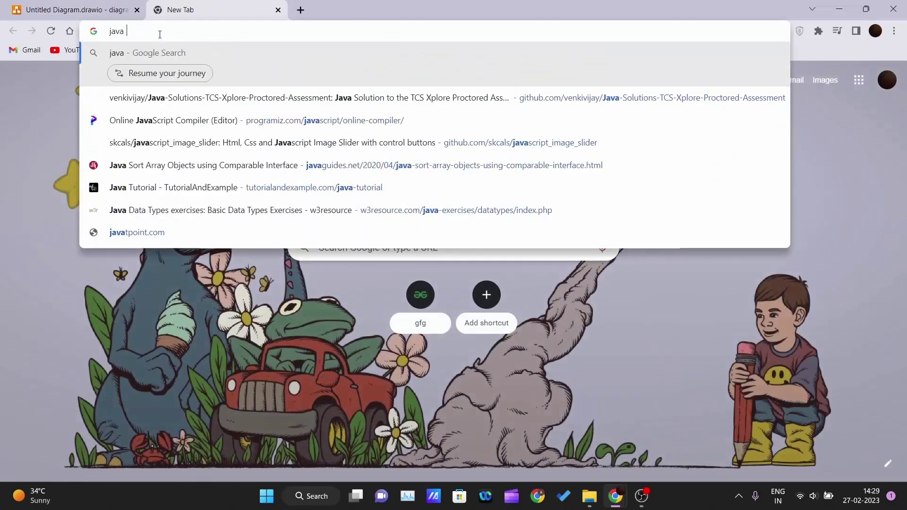
pyautogui.press('BackSpace')
pyautogui.press('BackSpace')
pyautogui.press('BackSpace')
pyautogui.press('BackSpace')
pyautogui.write('d')
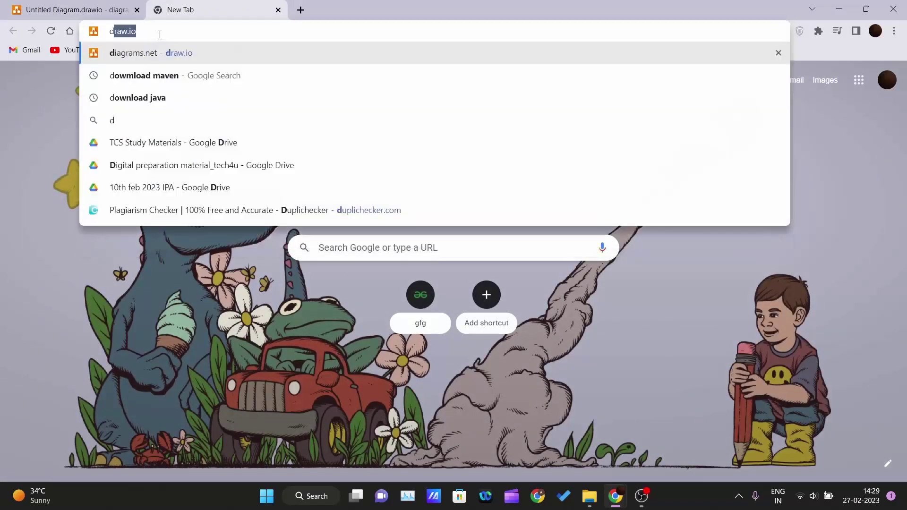
pyautogui.write('ownload java ')
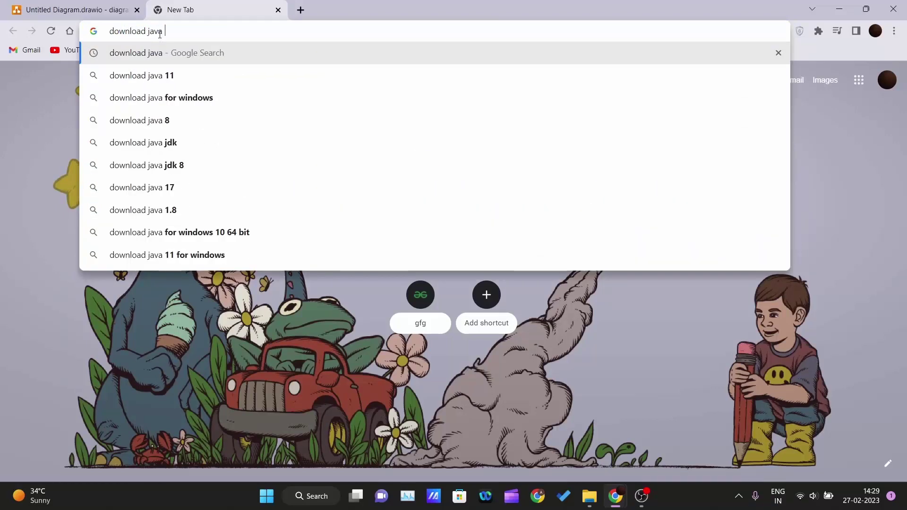
pyautogui.write('jdk')
pyautogui.press('Return')
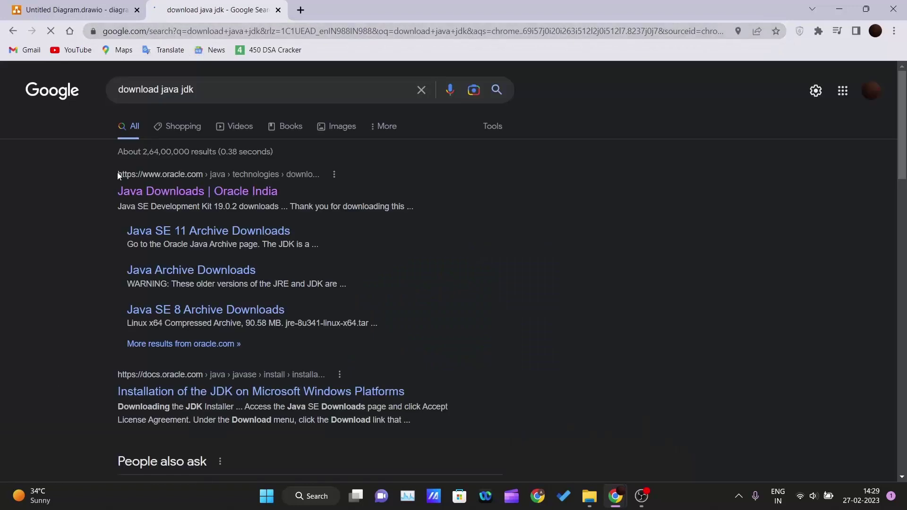
# Step: Open Oracle's Java Downloads page from the results and show the JDK 19 downloads for Windows
pyautogui.moveTo(117, 172); pyautogui.dragTo(281, 194)
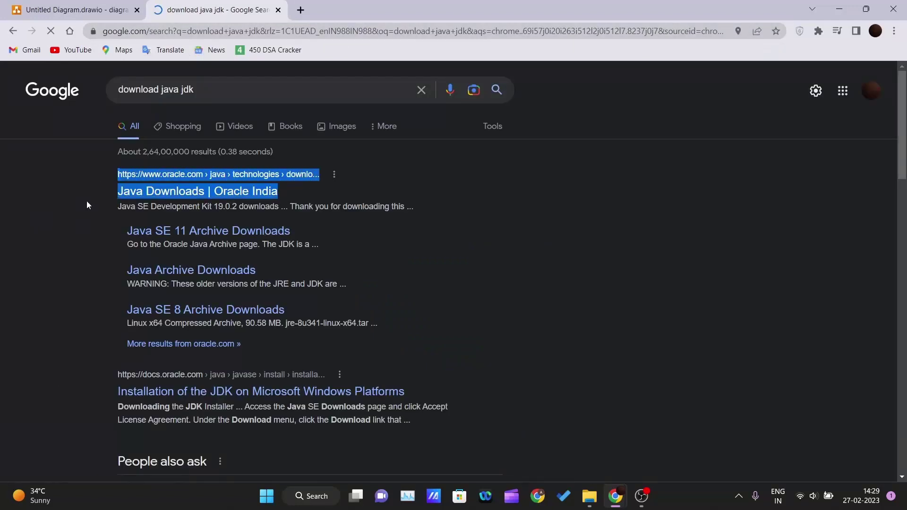
pyautogui.click(141, 192)
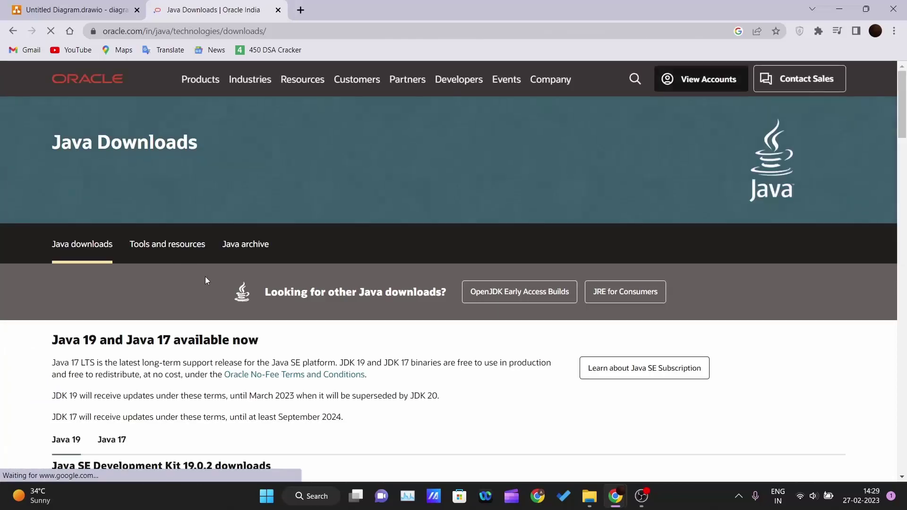
pyautogui.scroll(-6, 246, 262)
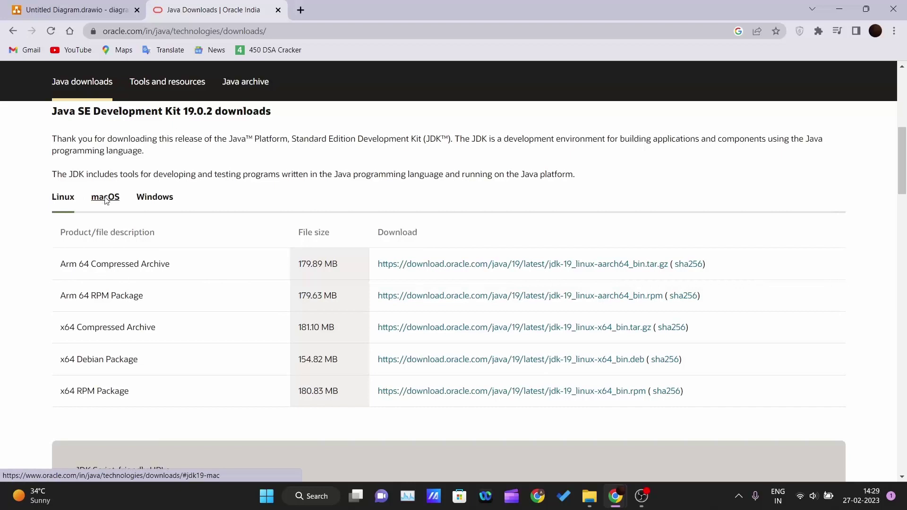
pyautogui.click(106, 198)
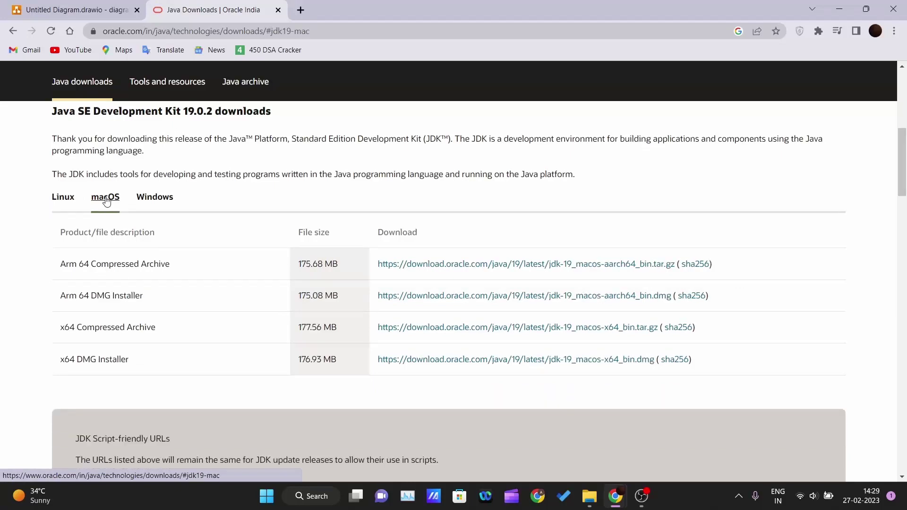
pyautogui.click(150, 204)
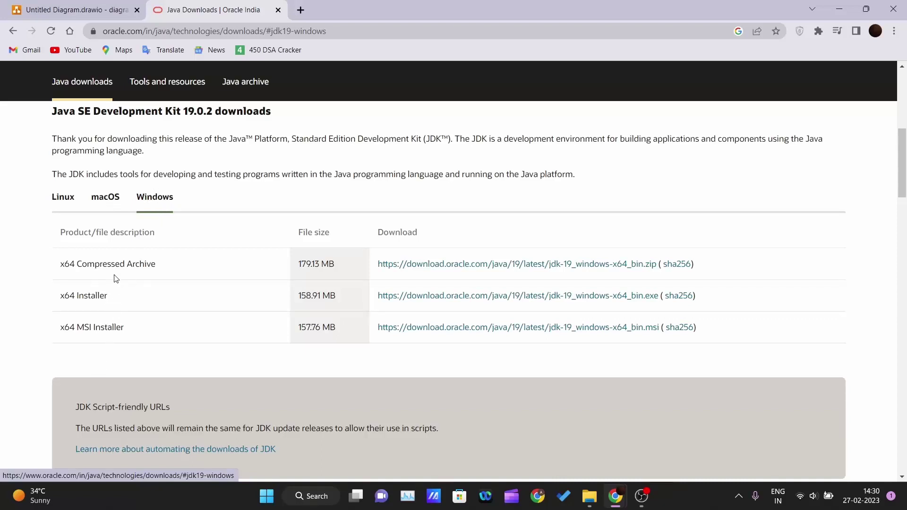
# Step: Download the Windows x64 Installer, jdk-19_windows-x64_bin.exe
pyautogui.moveTo(52, 267); pyautogui.dragTo(122, 326)
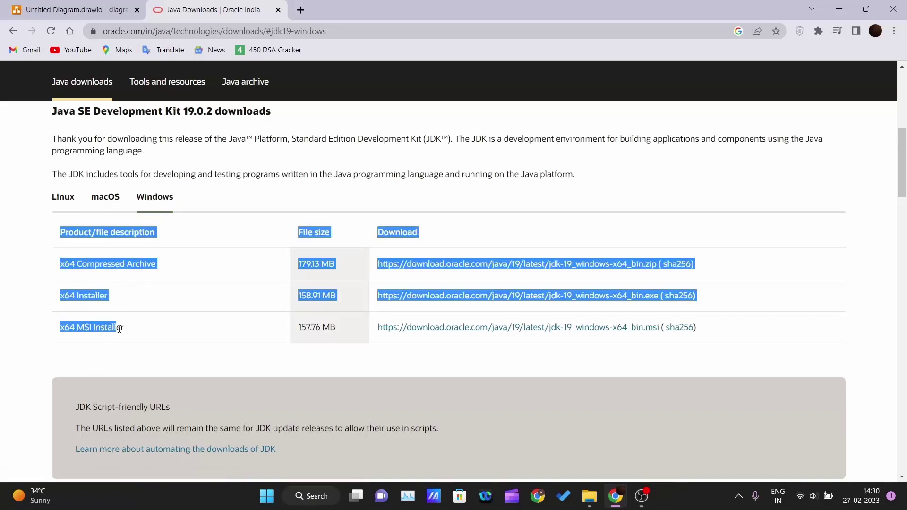
pyautogui.click(148, 343)
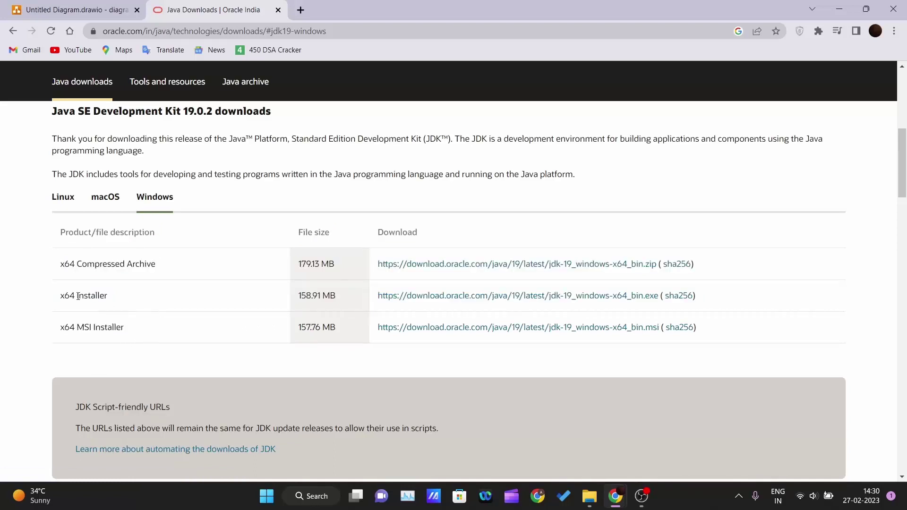
pyautogui.moveTo(65, 296); pyautogui.dragTo(117, 305)
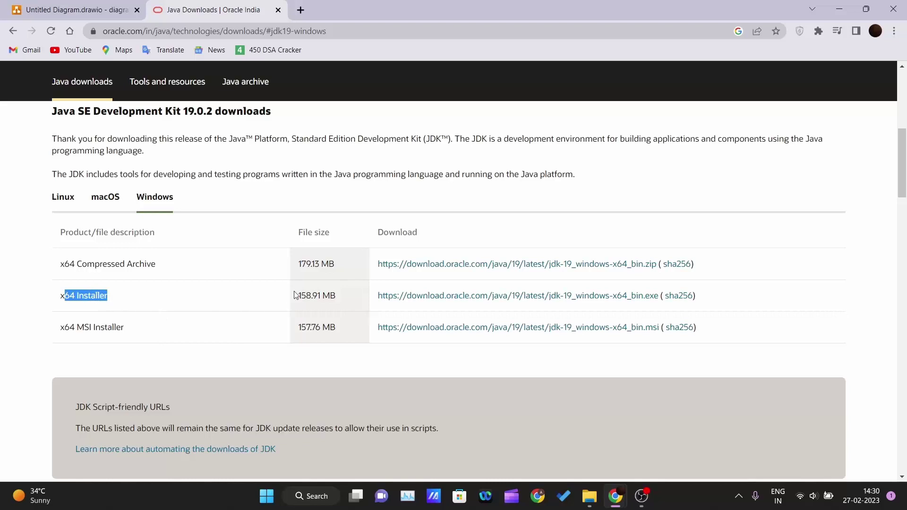
pyautogui.click(241, 295)
pyautogui.click(415, 298)
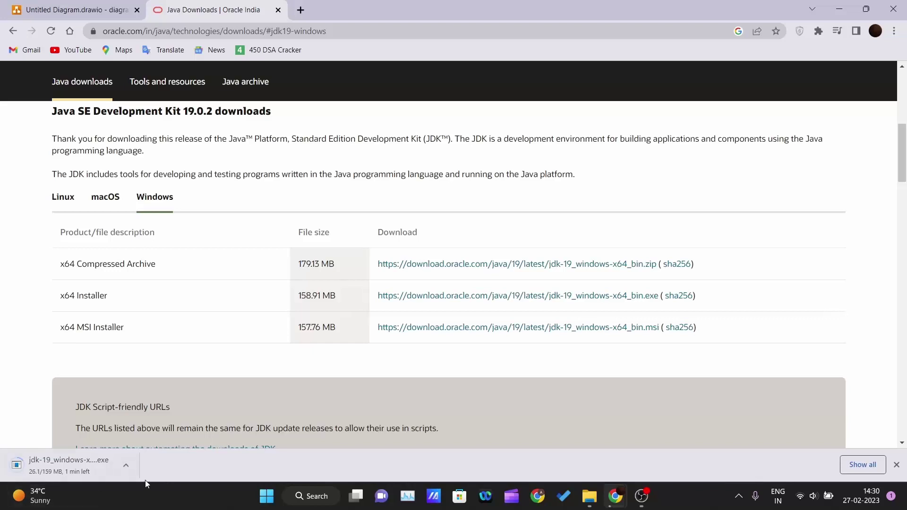
pyautogui.click(132, 472)
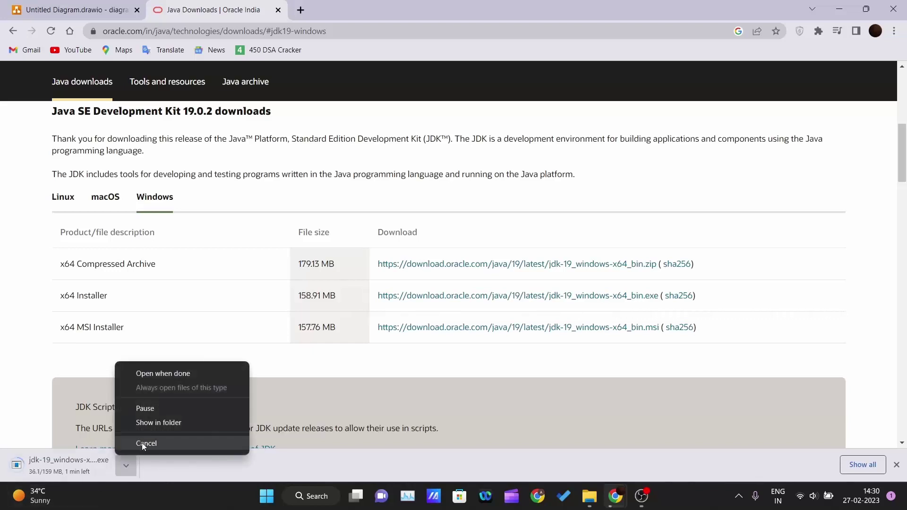
pyautogui.click(176, 466)
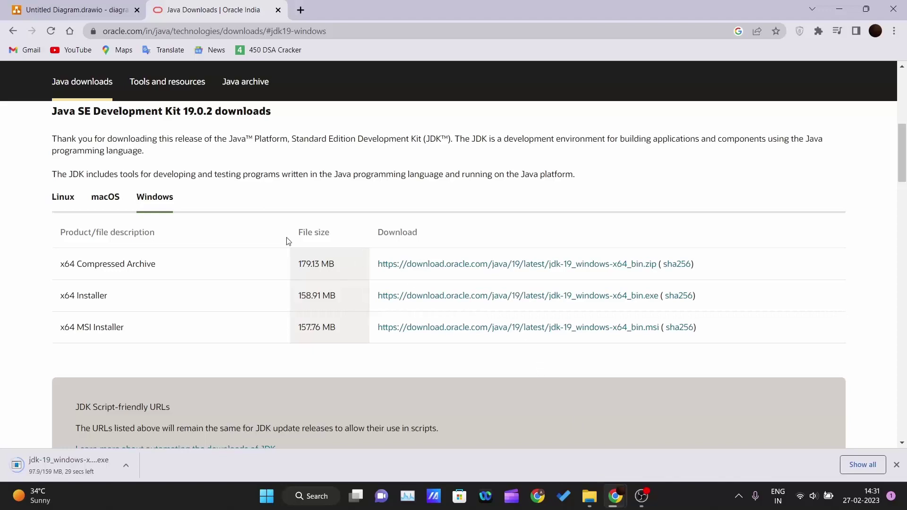
pyautogui.scroll(5, 220, 211)
pyautogui.scroll(-5, 220, 211)
pyautogui.moveTo(57, 297); pyautogui.dragTo(125, 302)
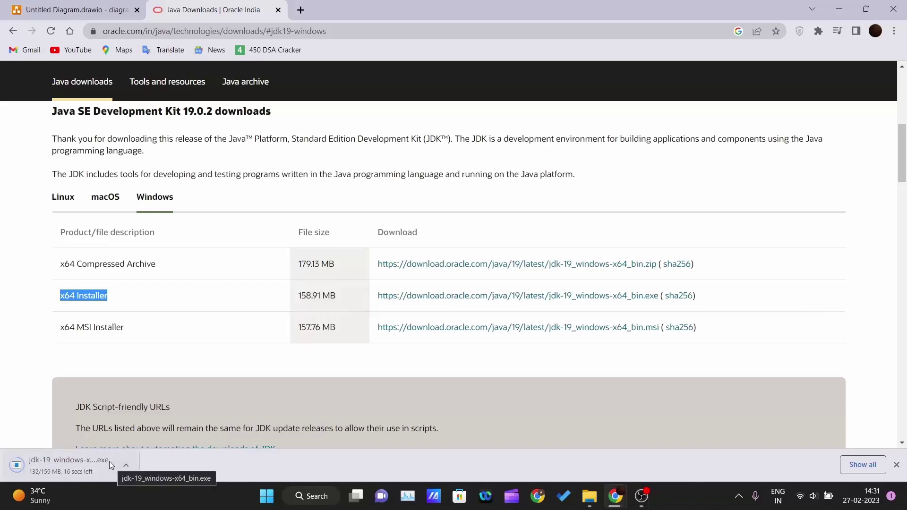
# Step: Switch to File Explorer and open the folder C:\Program Files\Java\jdk-19\bin
pyautogui.click(590, 497)
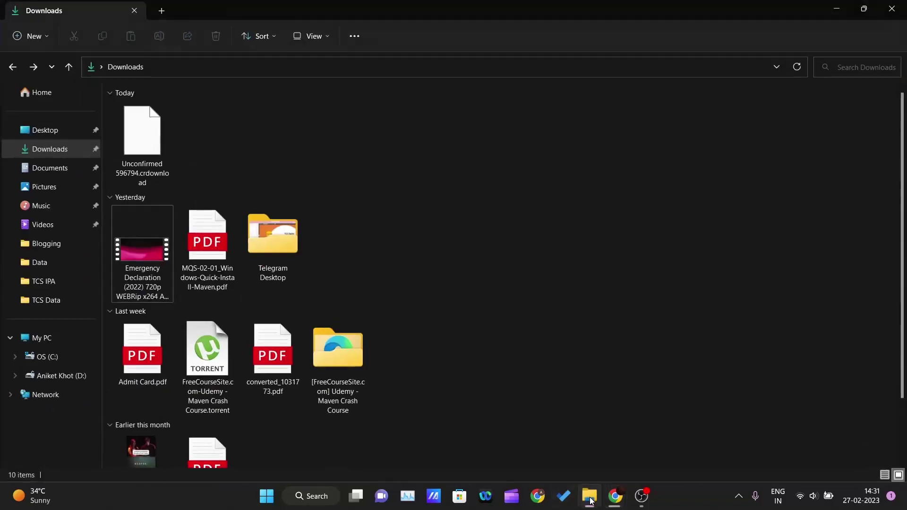
pyautogui.click(60, 376)
pyautogui.click(55, 358)
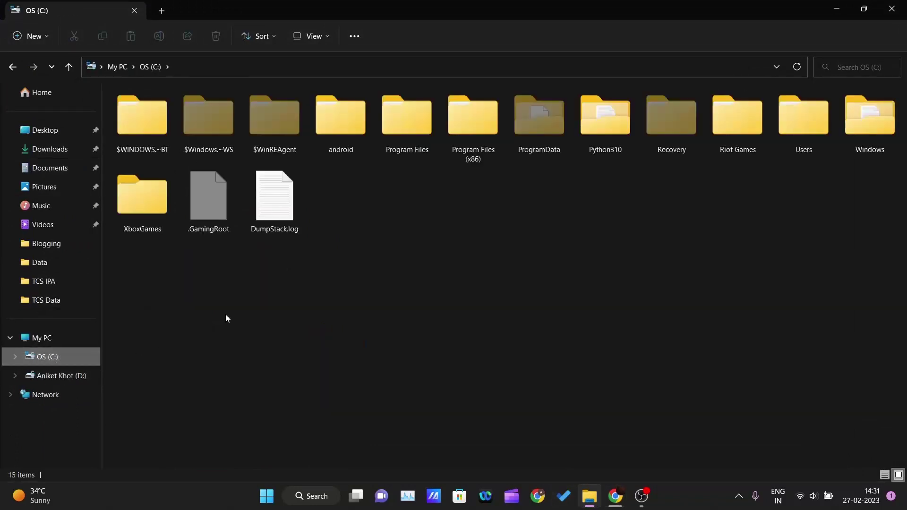
pyautogui.doubleClick(418, 138)
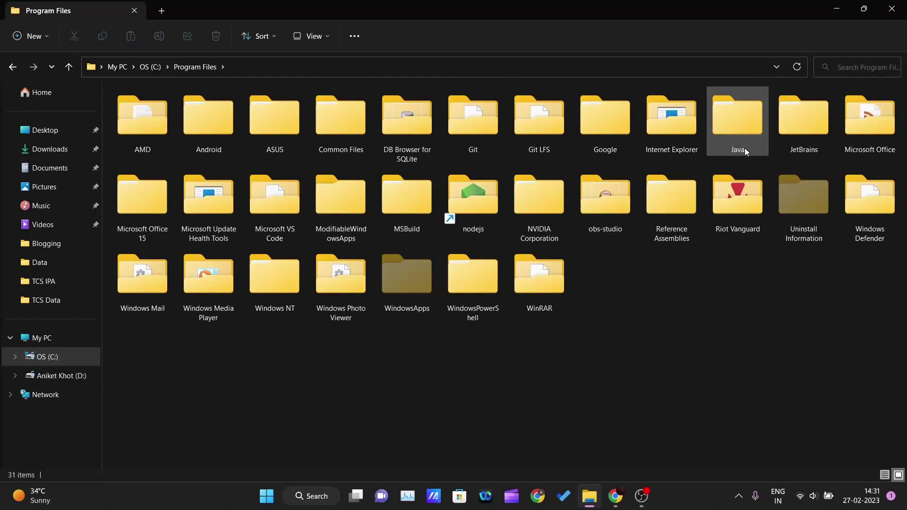
pyautogui.moveTo(733, 136)
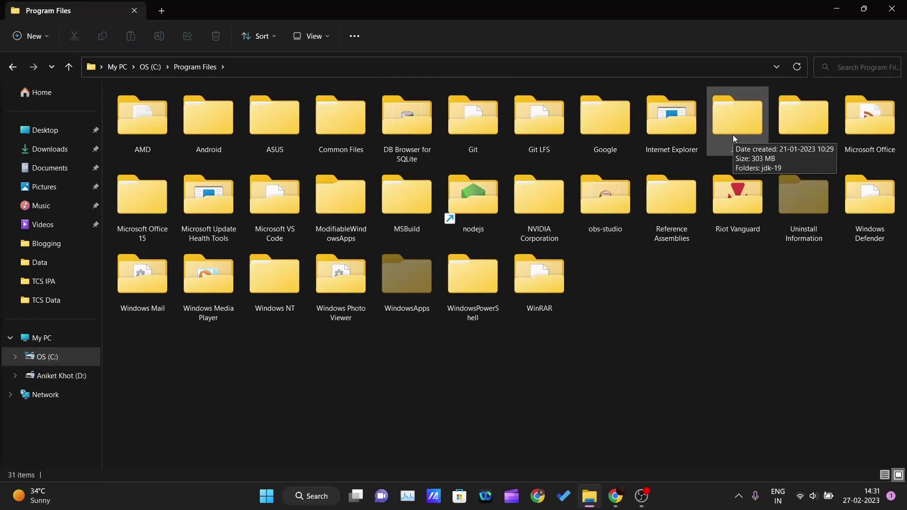
pyautogui.doubleClick(734, 136)
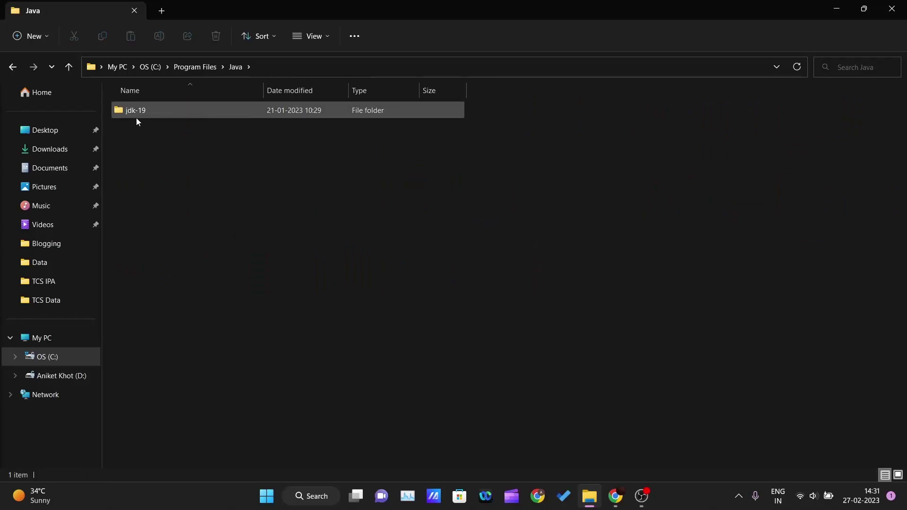
pyautogui.moveTo(156, 113)
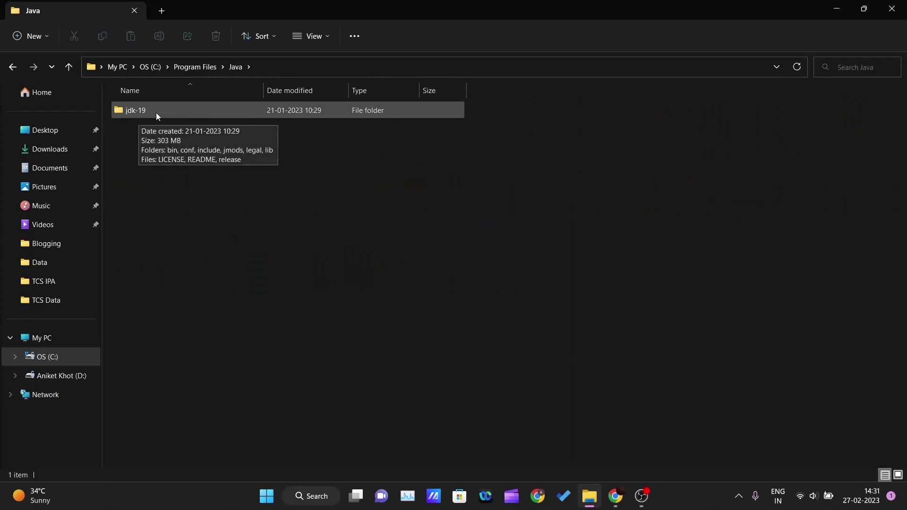
pyautogui.doubleClick(156, 112)
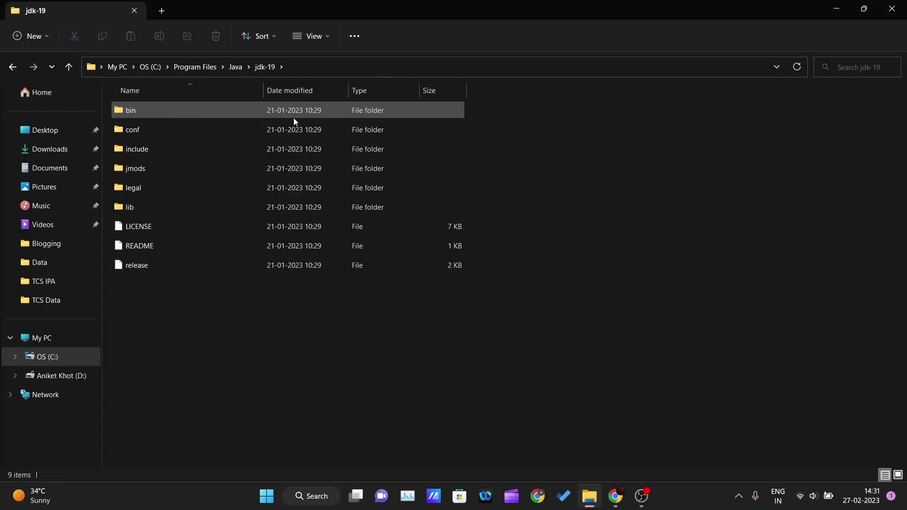
pyautogui.doubleClick(152, 112)
# Step: Look through the JDK's bin folder and copy its full path, C:\Program Files\Java\jdk-19\bin
pyautogui.scroll(-7, 520, 287)
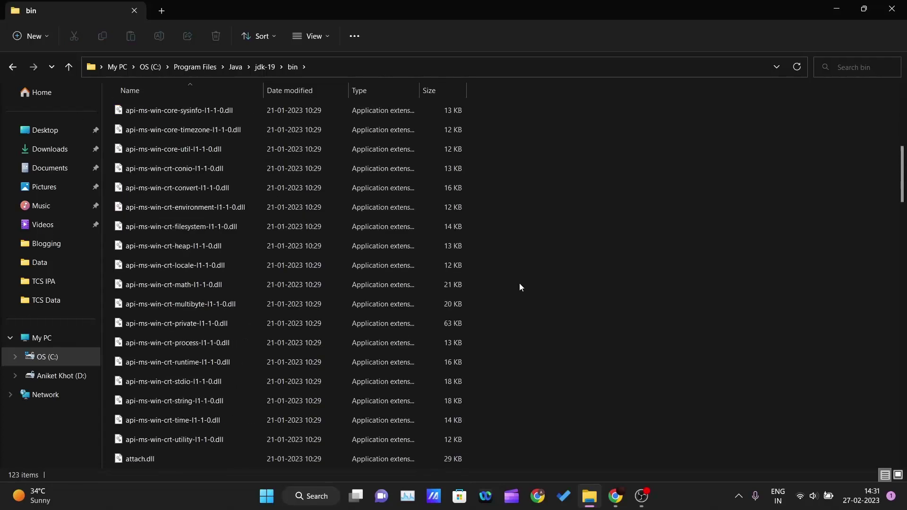
pyautogui.scroll(-20, 520, 286)
pyautogui.scroll(10, 520, 286)
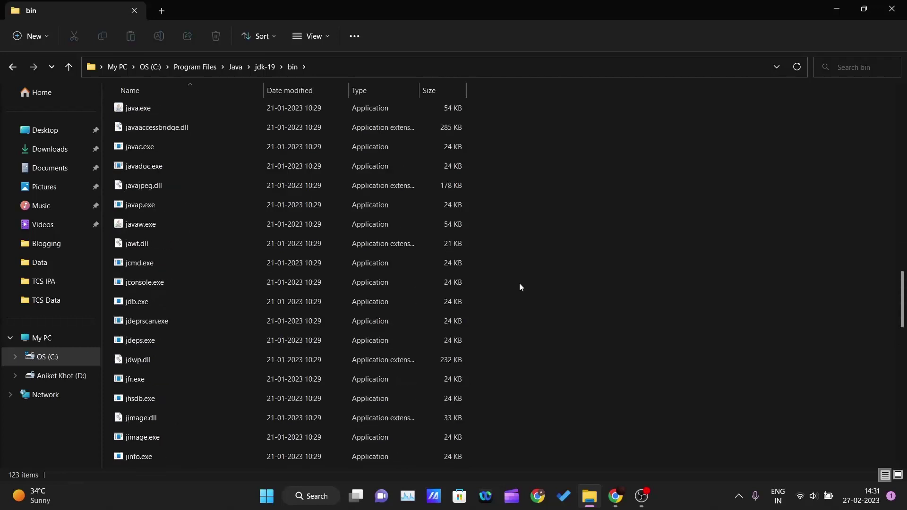
pyautogui.scroll(10, 520, 284)
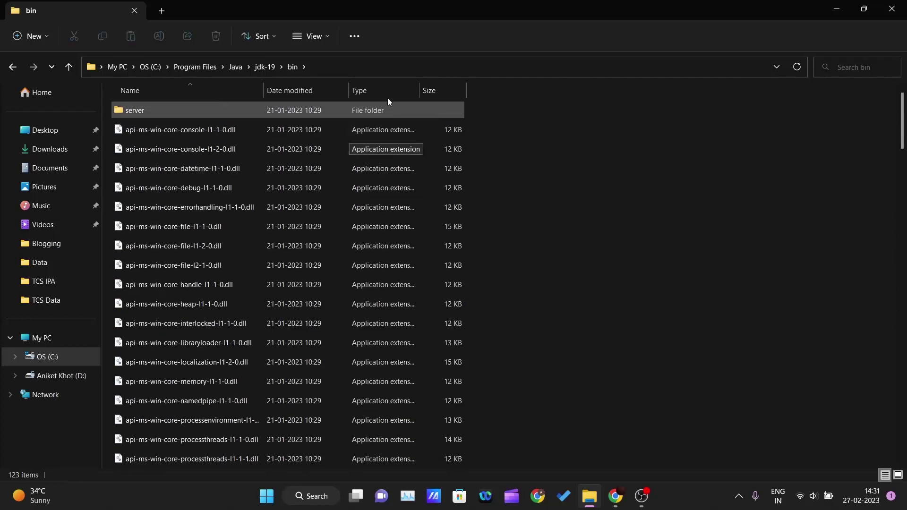
pyautogui.click(398, 70)
pyautogui.hotkey('ctrl', 'c')
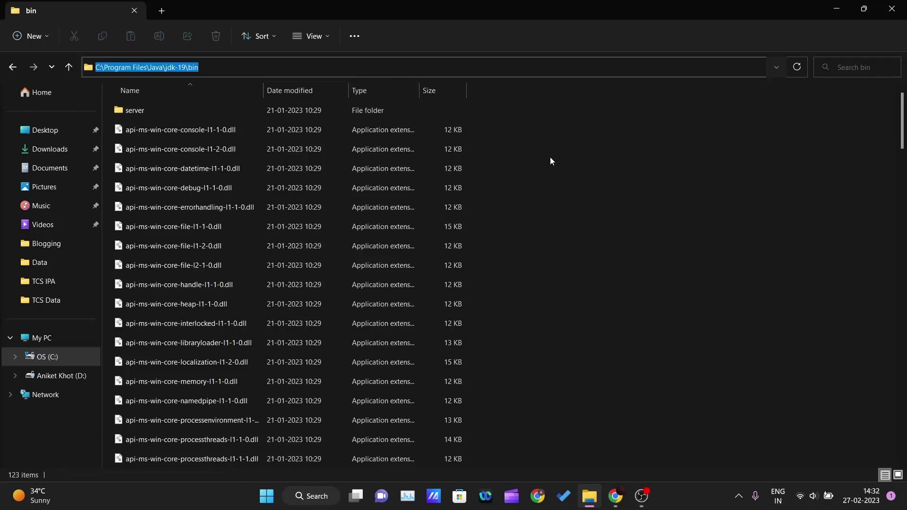
pyautogui.click(673, 293)
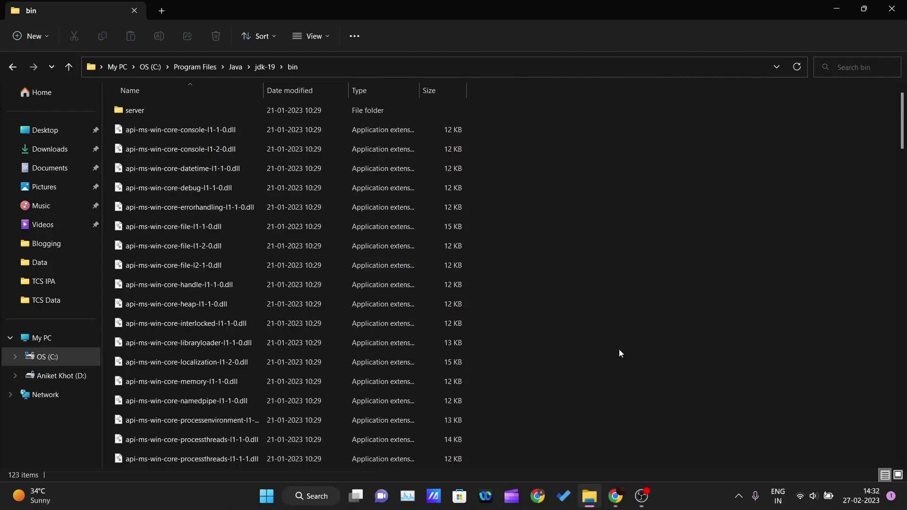
# Step: Search Windows for "edit", open the system environment variables settings and bring up the Environment Variables dialog
pyautogui.click(266, 496)
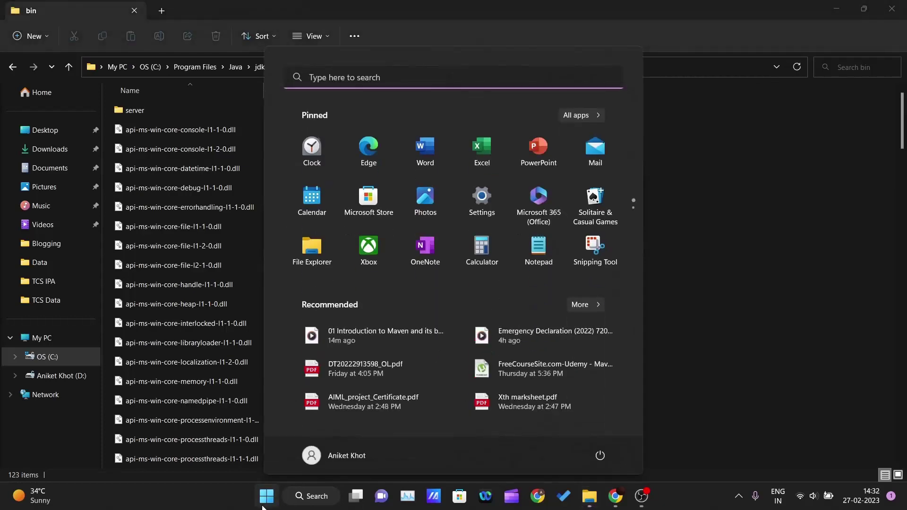
pyautogui.write('edit')
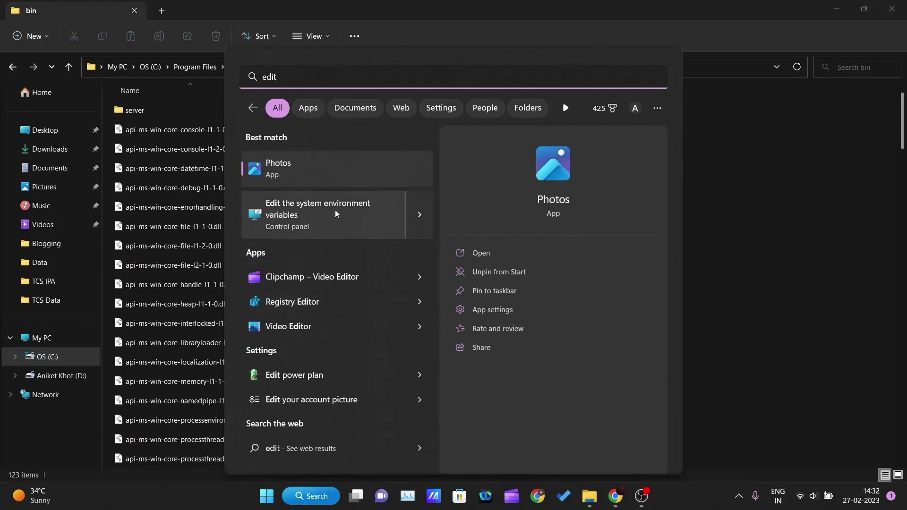
pyautogui.click(326, 219)
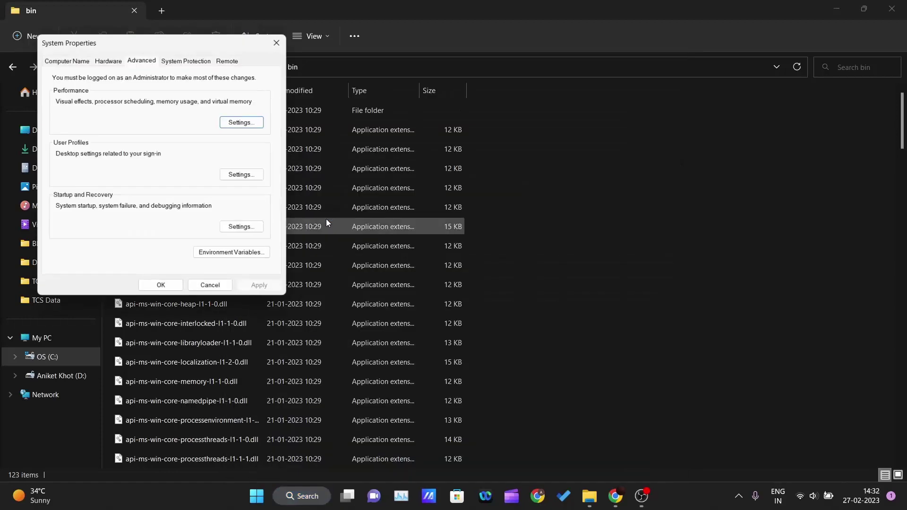
pyautogui.moveTo(178, 33); pyautogui.dragTo(424, 100)
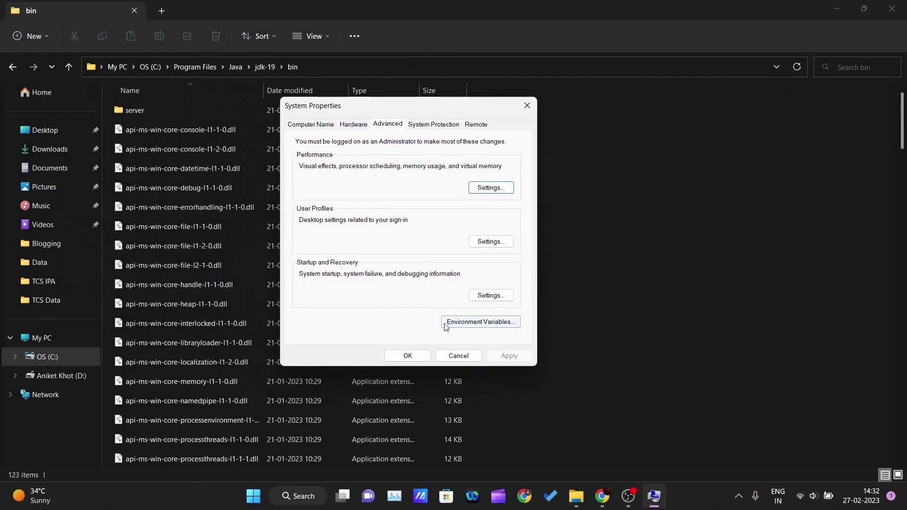
pyautogui.click(469, 323)
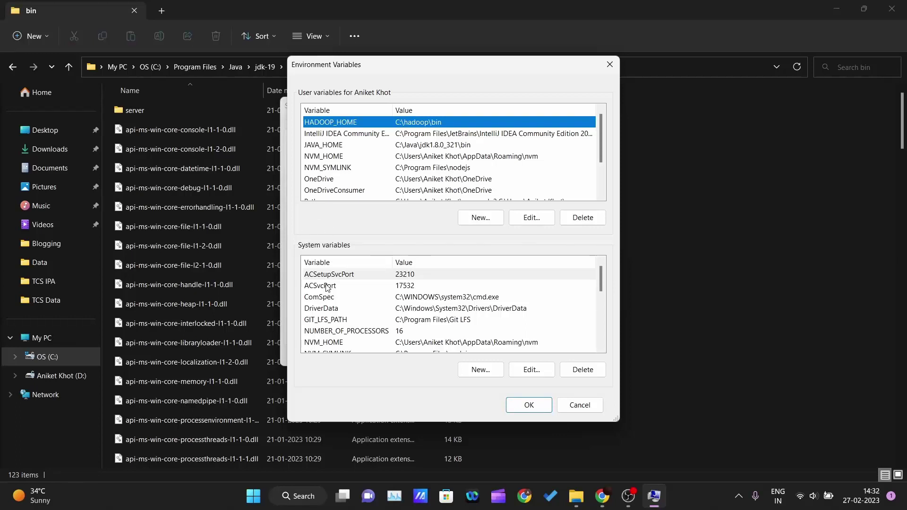
# Step: Add C:\Program Files\Java\jdk-19\bin as a new entry of the system Path variable, and delete that entry again
pyautogui.scroll(-2, 381, 313)
pyautogui.click(318, 314)
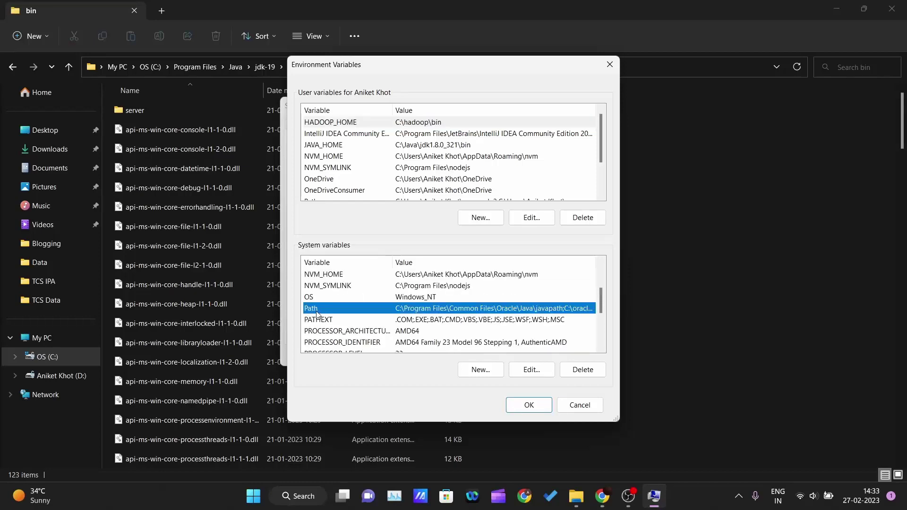
pyautogui.click(527, 371)
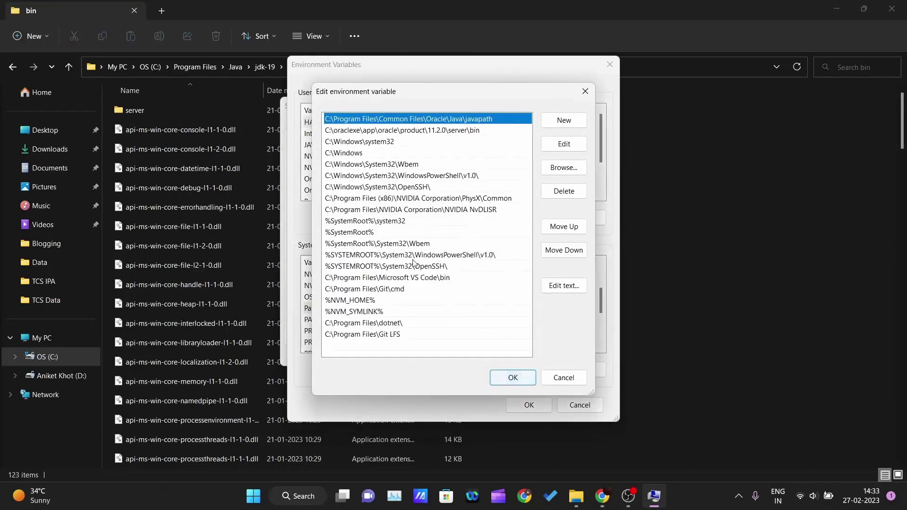
pyautogui.click(562, 121)
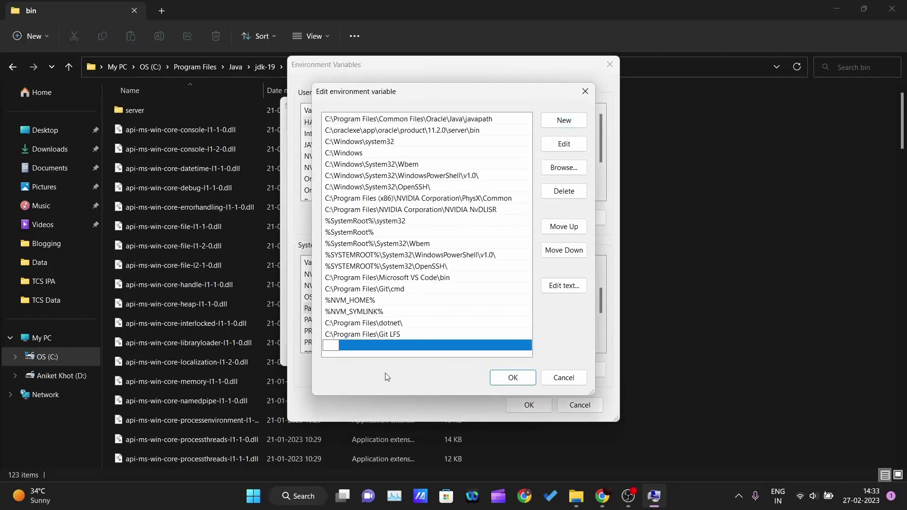
pyautogui.hotkey('ctrl', 'v')
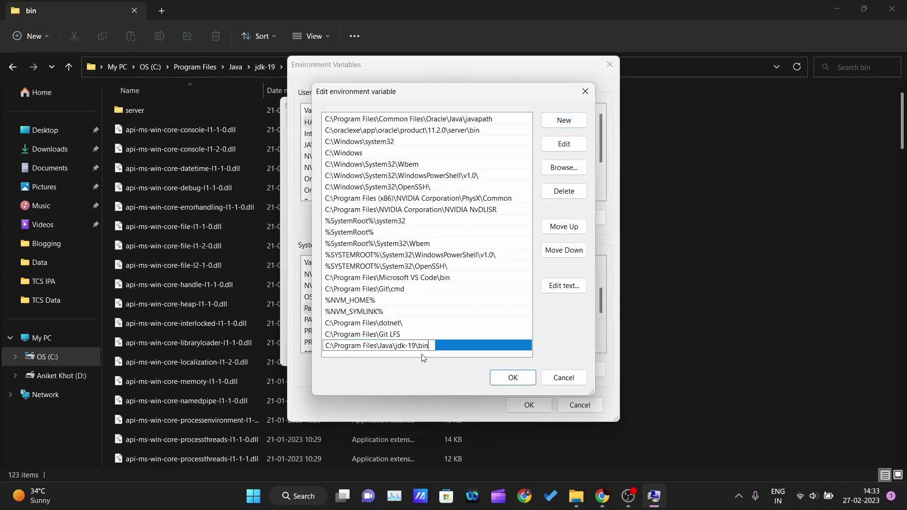
pyautogui.moveTo(430, 346); pyautogui.dragTo(312, 347)
pyautogui.hotkey('ctrl', 'c')
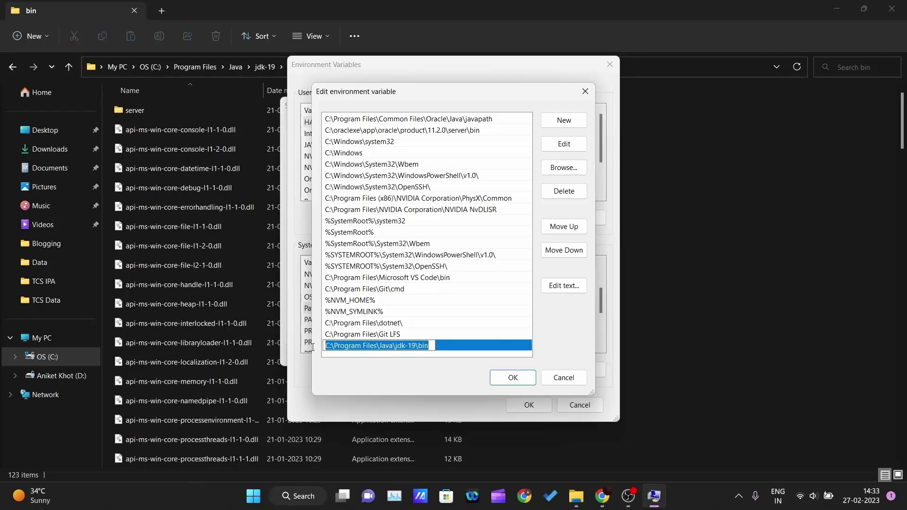
pyautogui.click(556, 196)
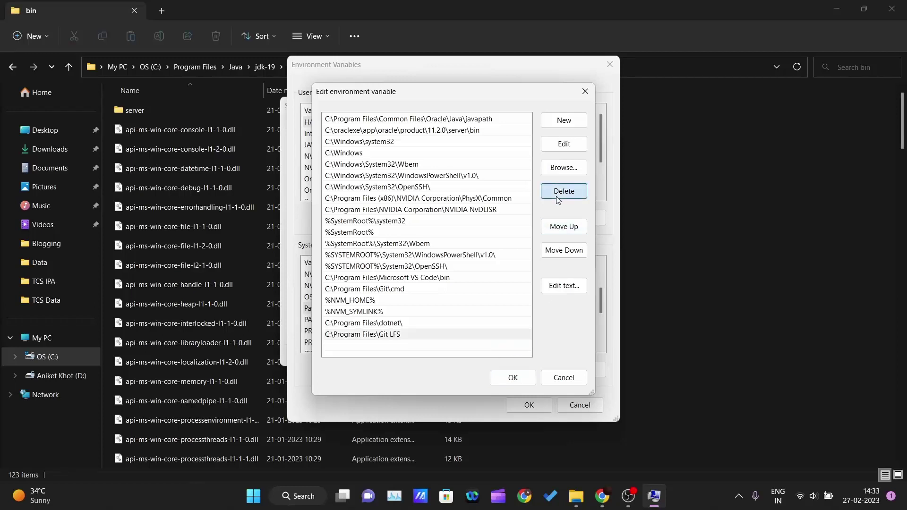
pyautogui.click(503, 380)
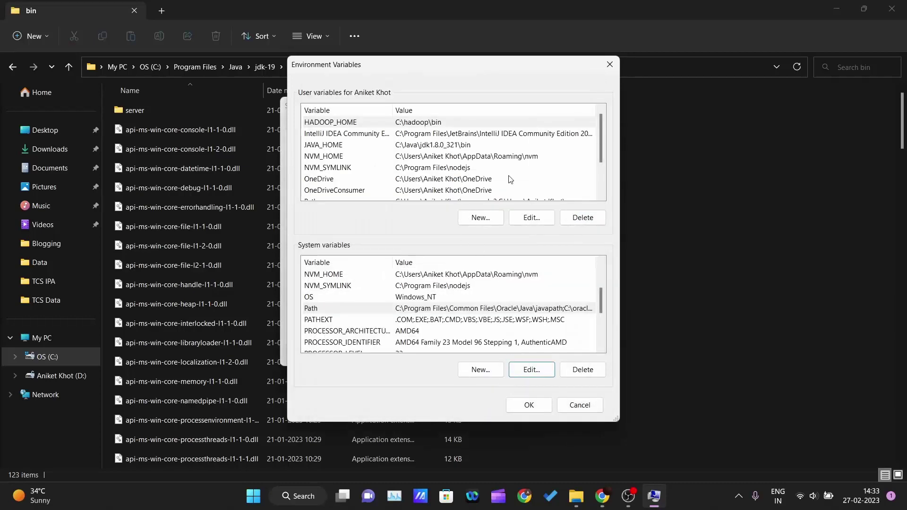
# Step: Add C:\Program Files\Java\jdk-19\bin as a new entry of the user Path variable and confirm all the settings dialogs
pyautogui.moveTo(603, 147); pyautogui.dragTo(602, 165)
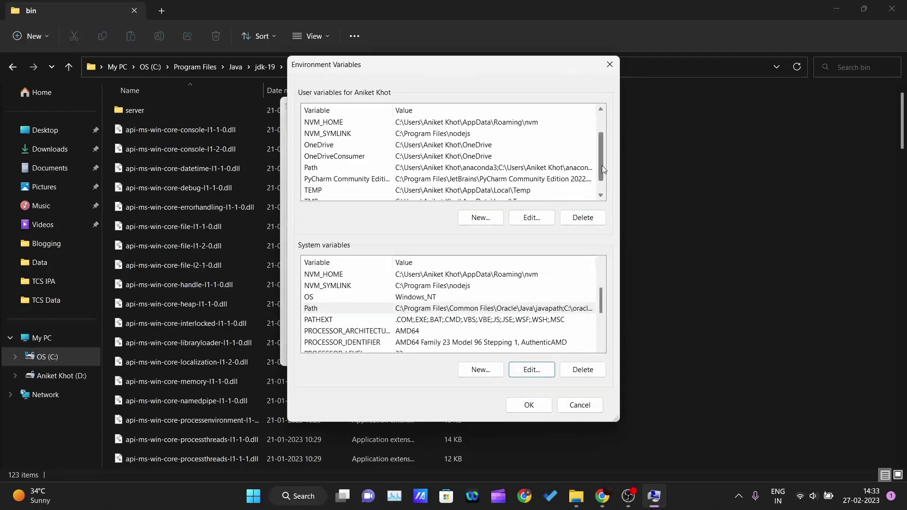
pyautogui.click(312, 170)
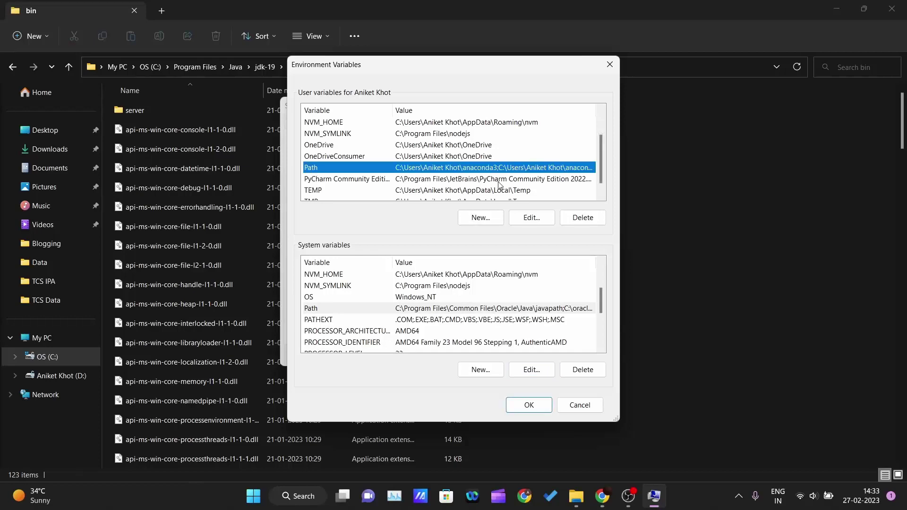
pyautogui.click(527, 221)
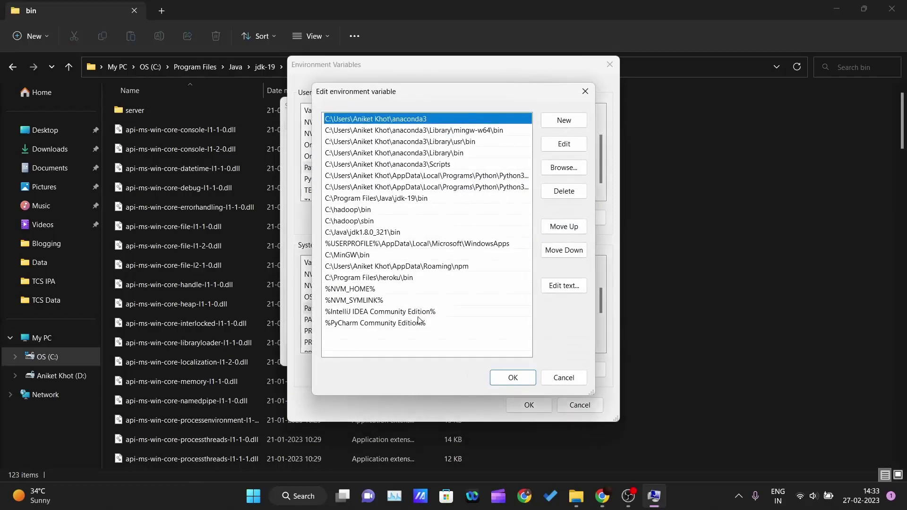
pyautogui.click(564, 121)
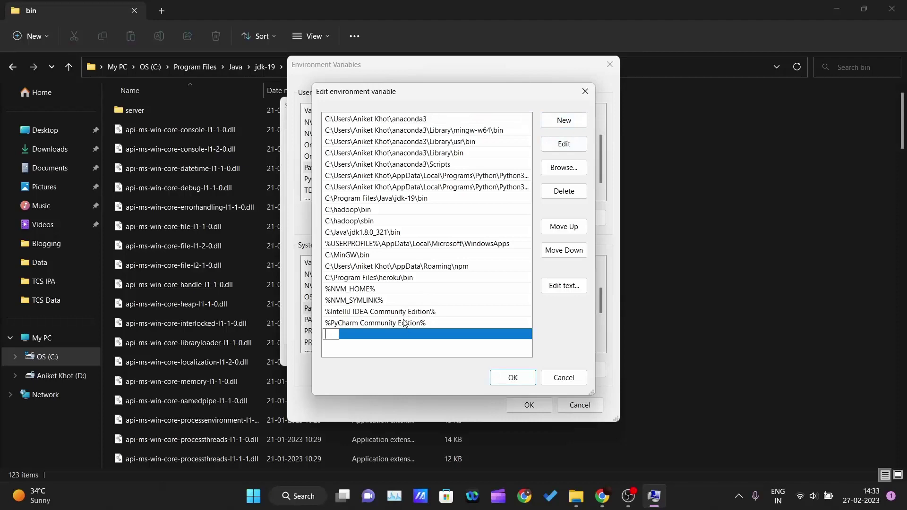
pyautogui.hotkey('ctrl', 'v')
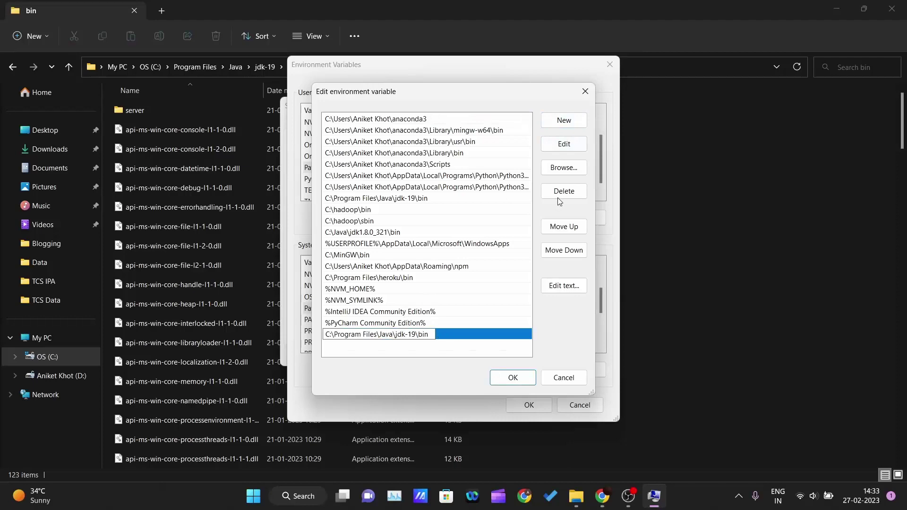
pyautogui.click(513, 378)
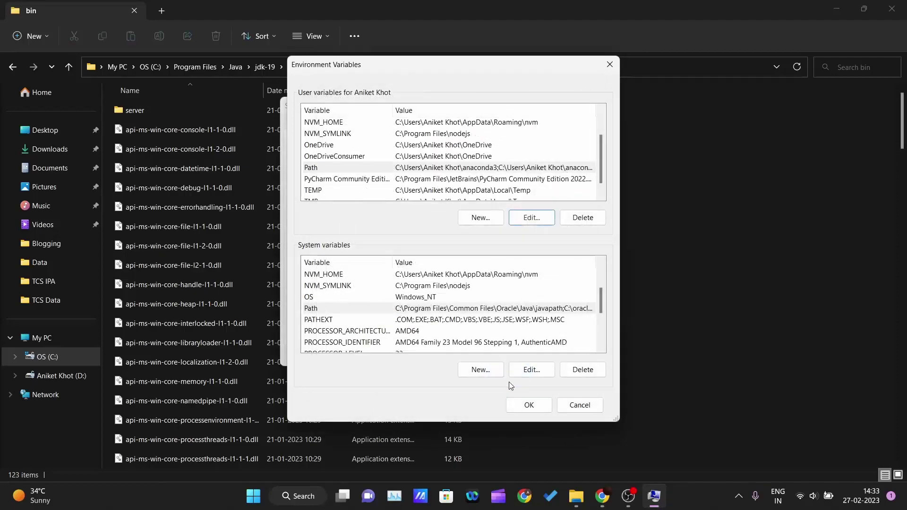
pyautogui.click(532, 406)
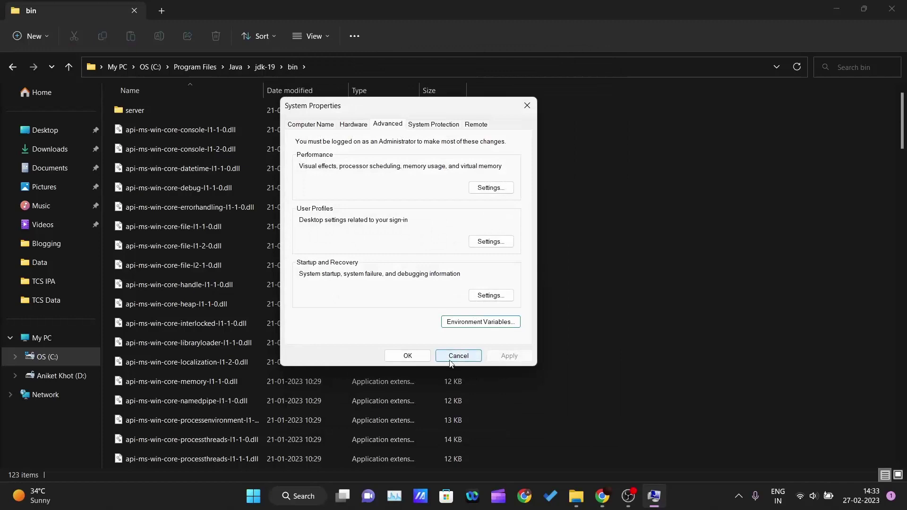
pyautogui.click(407, 357)
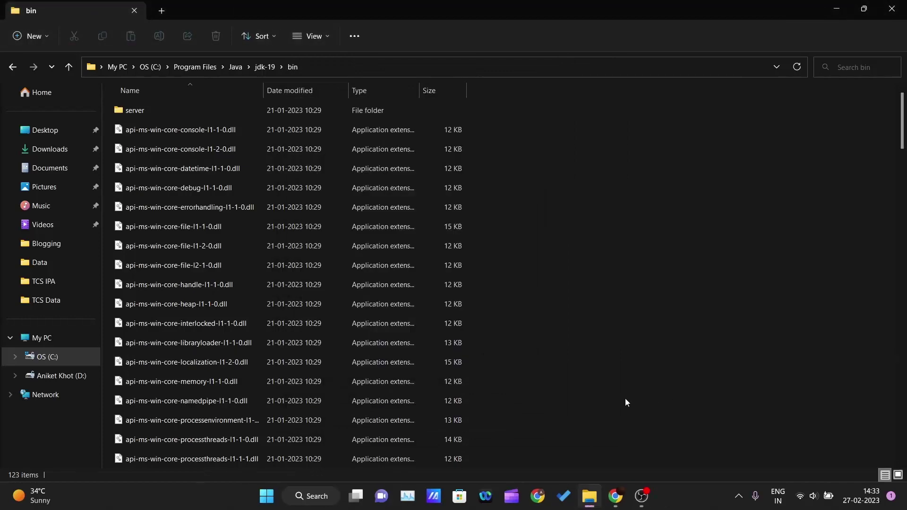
# Step: Switch to Chrome, launch the downloaded JDK 19 installer but decline reinstalling, and close the Java Downloads page
pyautogui.click(595, 488)
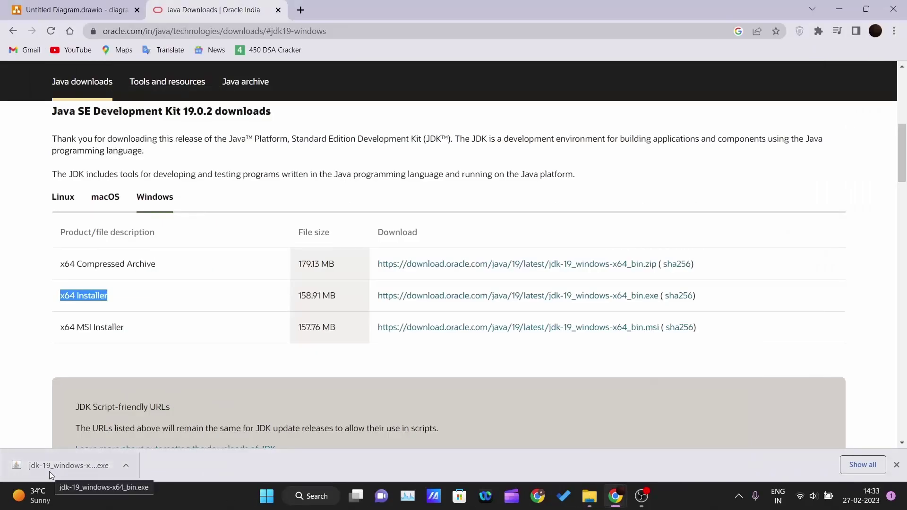
pyautogui.click(49, 471)
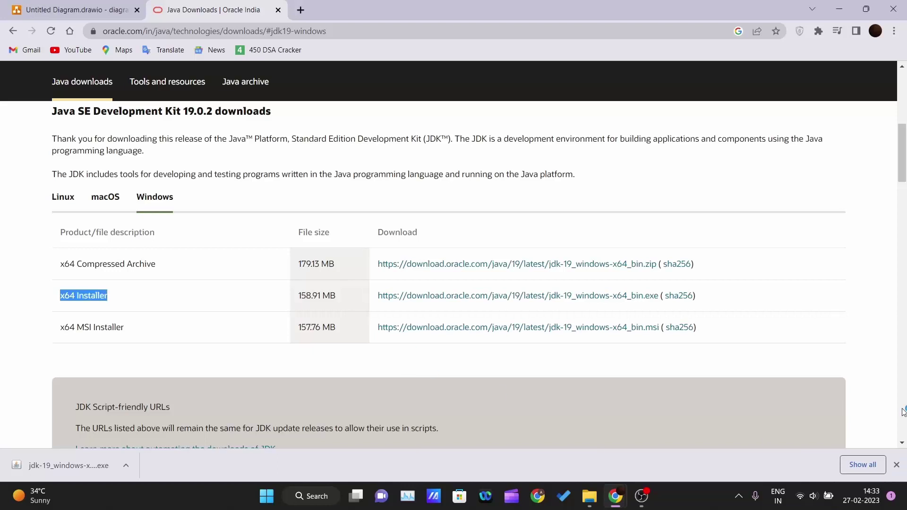
pyautogui.click(896, 465)
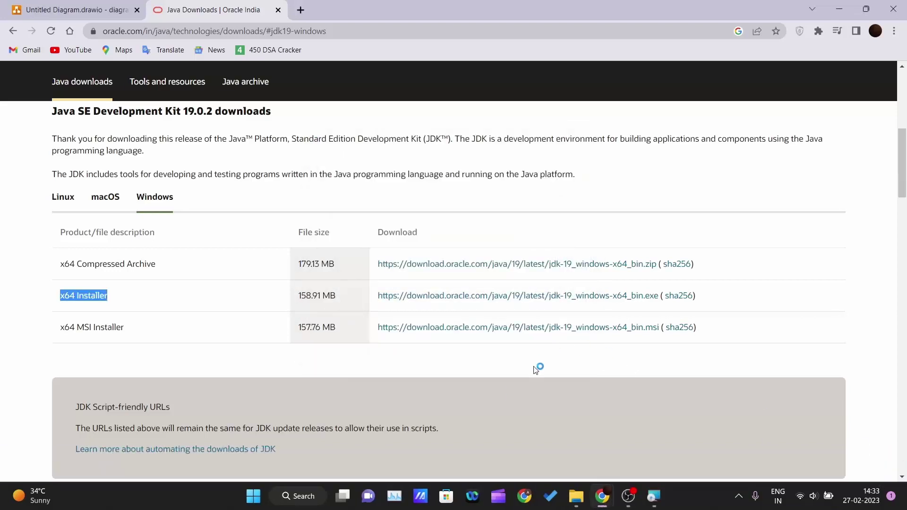
pyautogui.click(656, 495)
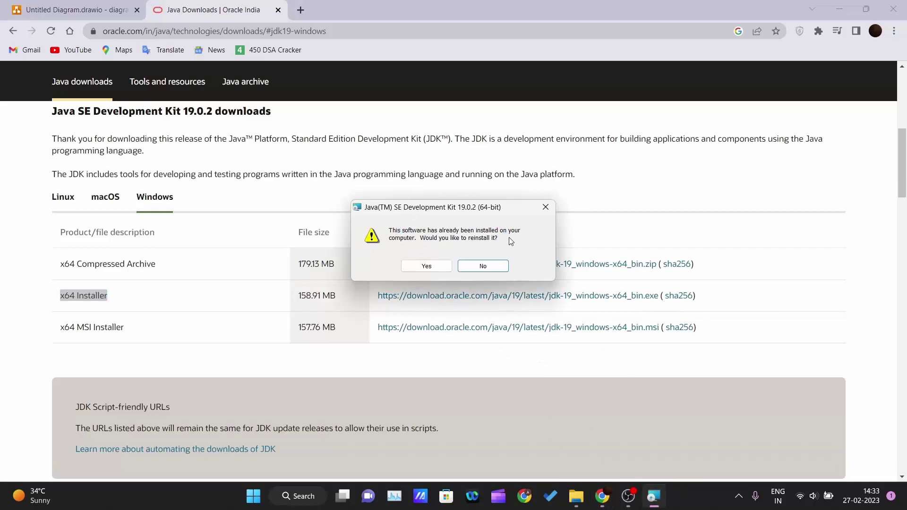
pyautogui.click(506, 268)
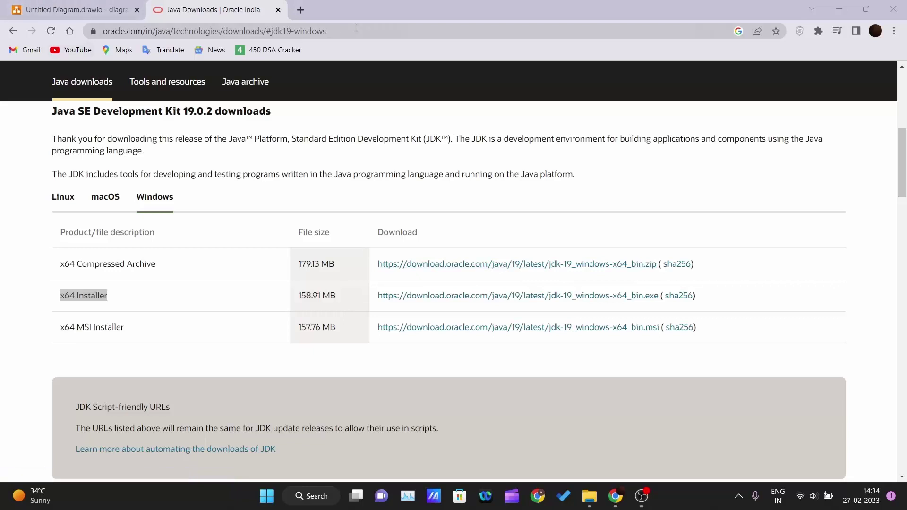
pyautogui.click(281, 13)
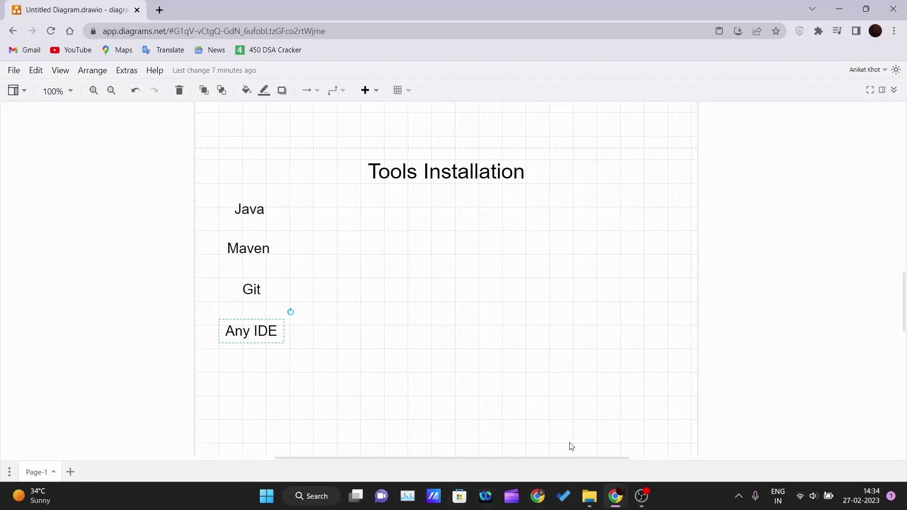
# Step: Open Windows Terminal, check the Java installation with java --version, and minimize the terminal after reading the output
pyautogui.rightClick(268, 496)
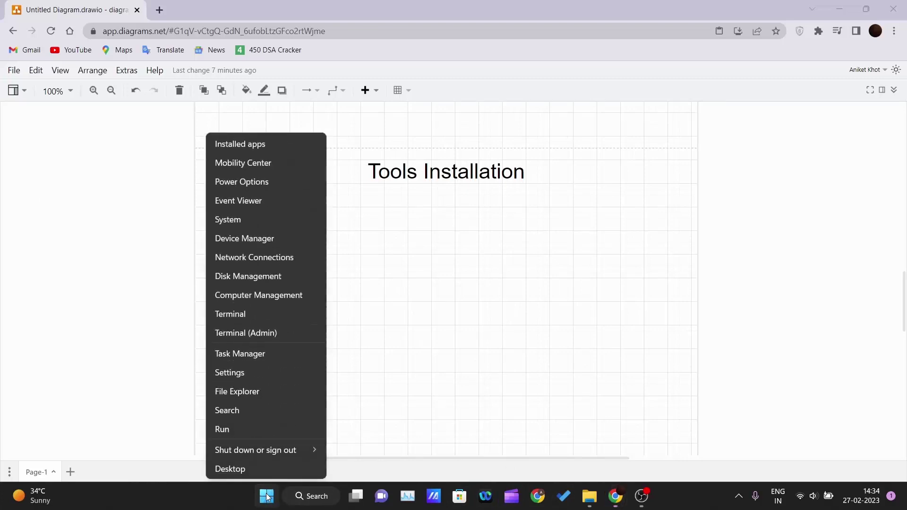
pyautogui.click(248, 312)
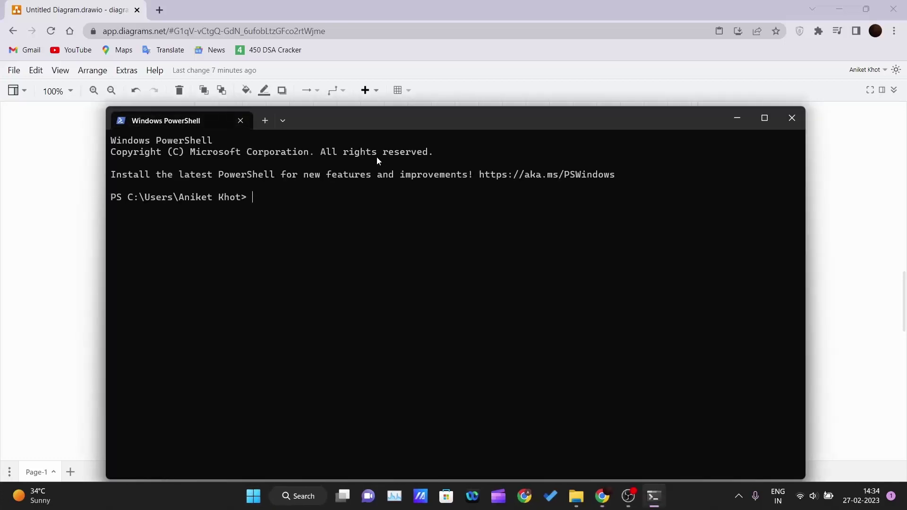
pyautogui.moveTo(391, 124); pyautogui.dragTo(395, 104)
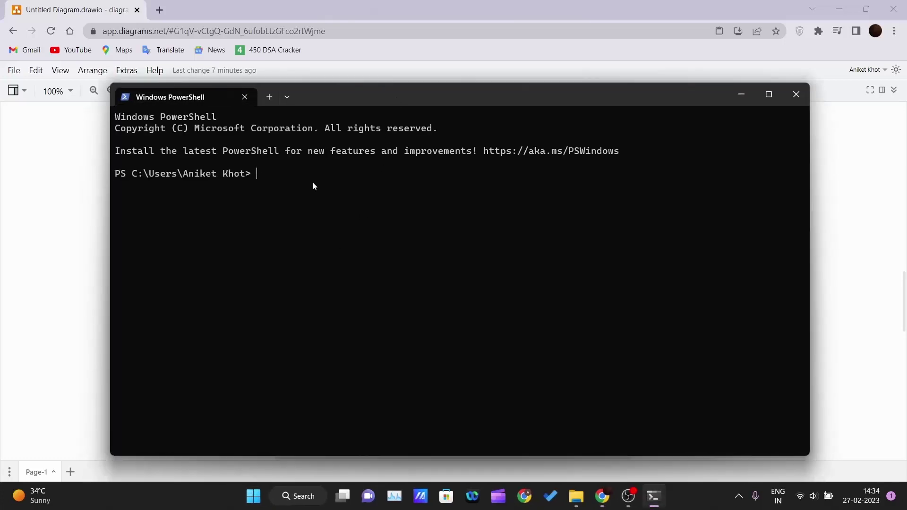
pyautogui.write('java --version')
pyautogui.press('Return')
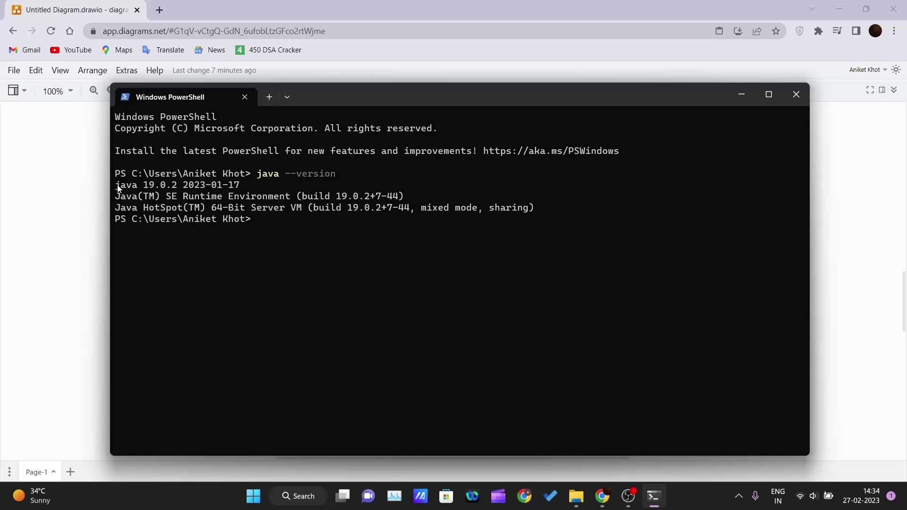
pyautogui.moveTo(118, 188); pyautogui.dragTo(119, 187)
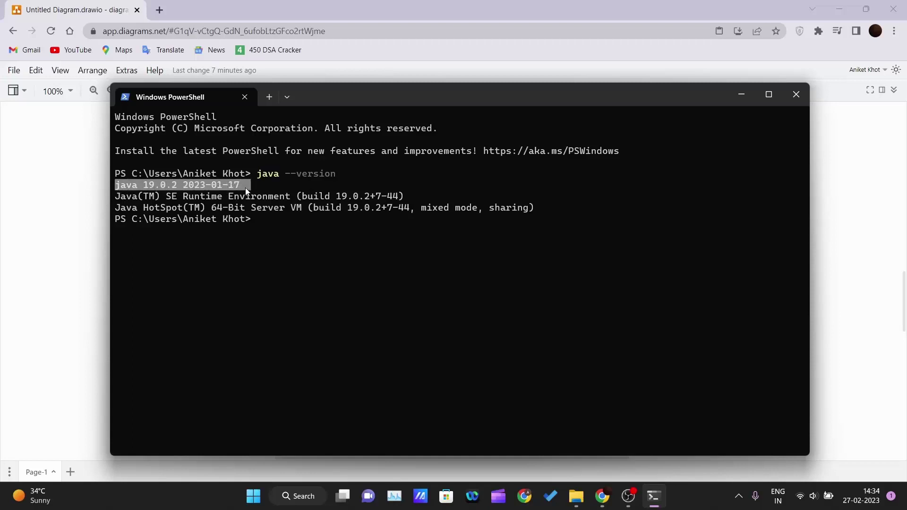
pyautogui.moveTo(246, 188); pyautogui.dragTo(538, 215)
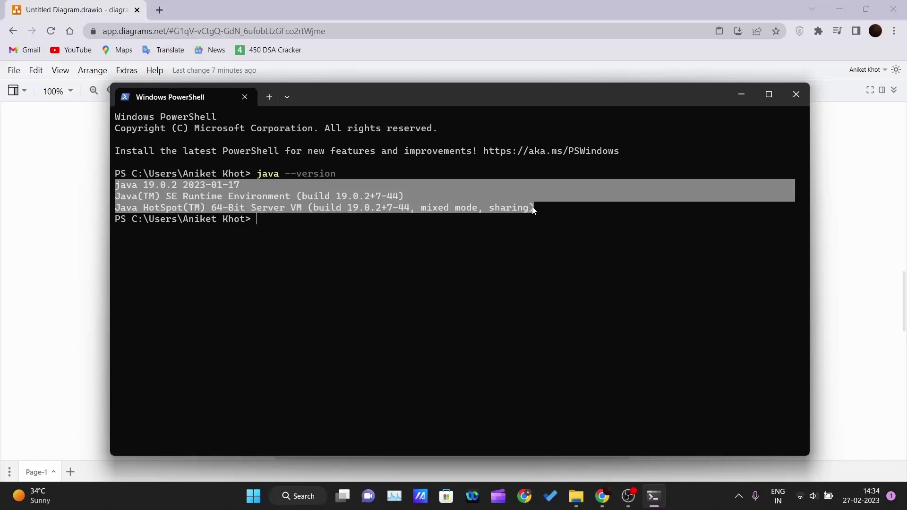
pyautogui.click(353, 206)
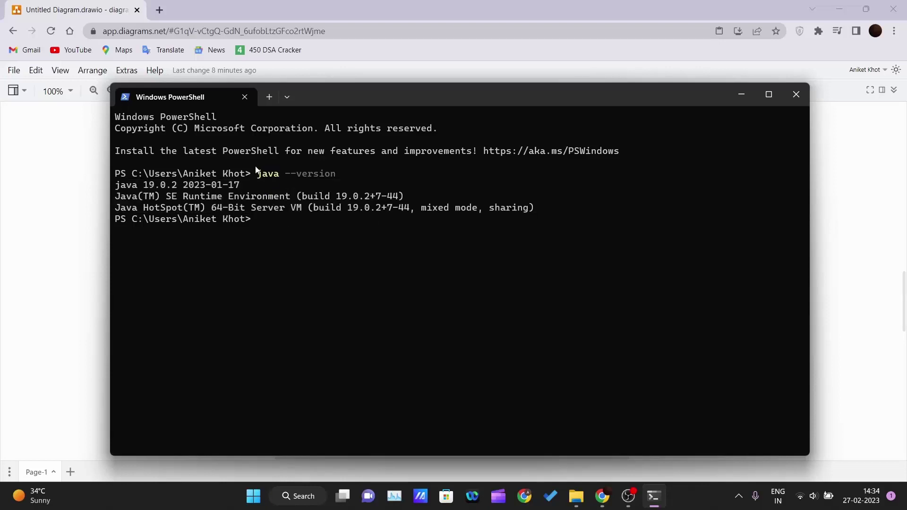
pyautogui.moveTo(258, 174); pyautogui.dragTo(279, 173)
pyautogui.click(277, 229)
pyautogui.click(741, 95)
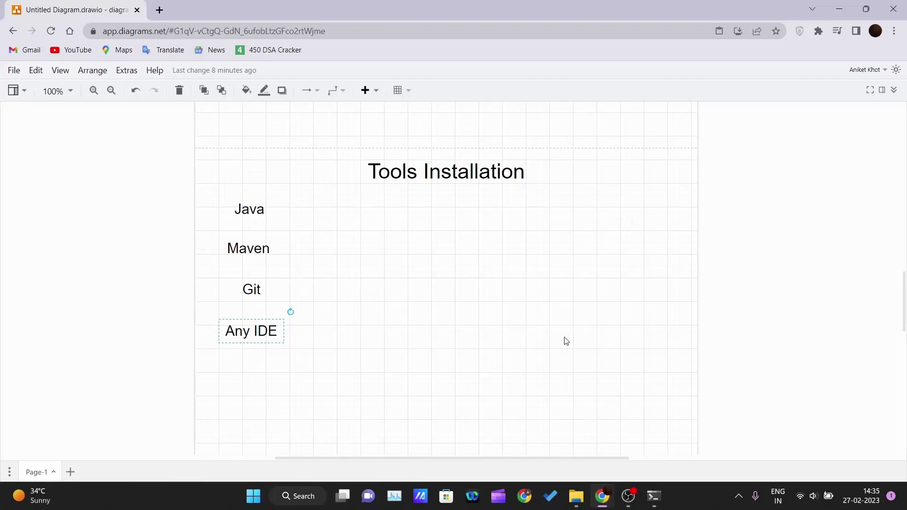
# Step: Search Google for "download maven" in a new browser tab
pyautogui.click(160, 17)
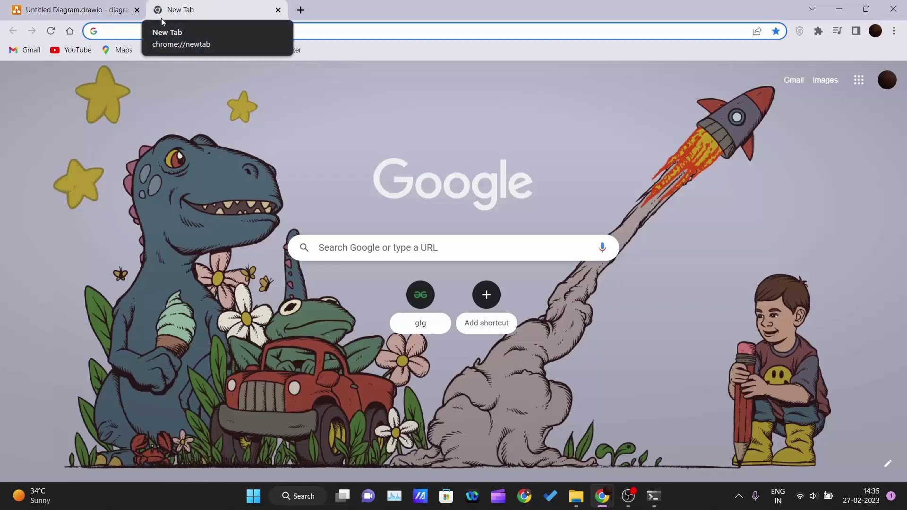
pyautogui.write('download')
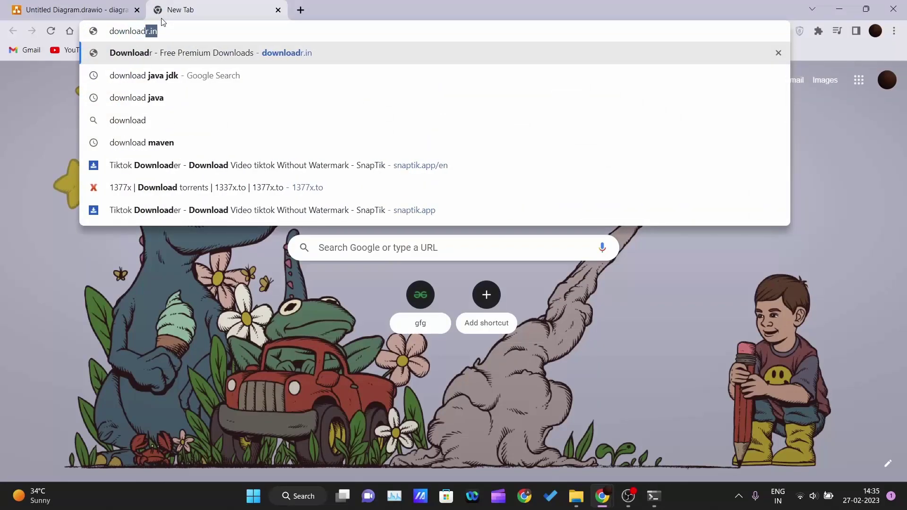
pyautogui.write(' mace')
pyautogui.write('n')
pyautogui.press('Return')
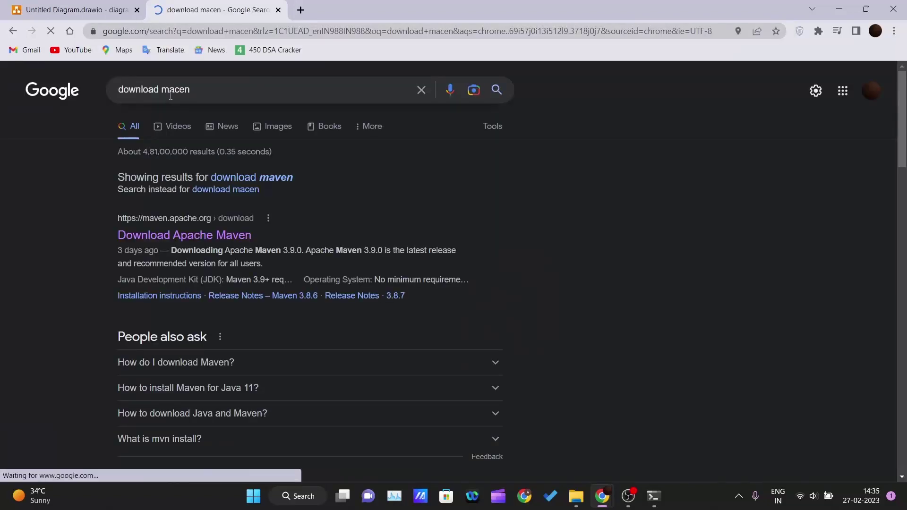
pyautogui.click(178, 96)
pyautogui.press('BackSpace')
pyautogui.write('v')
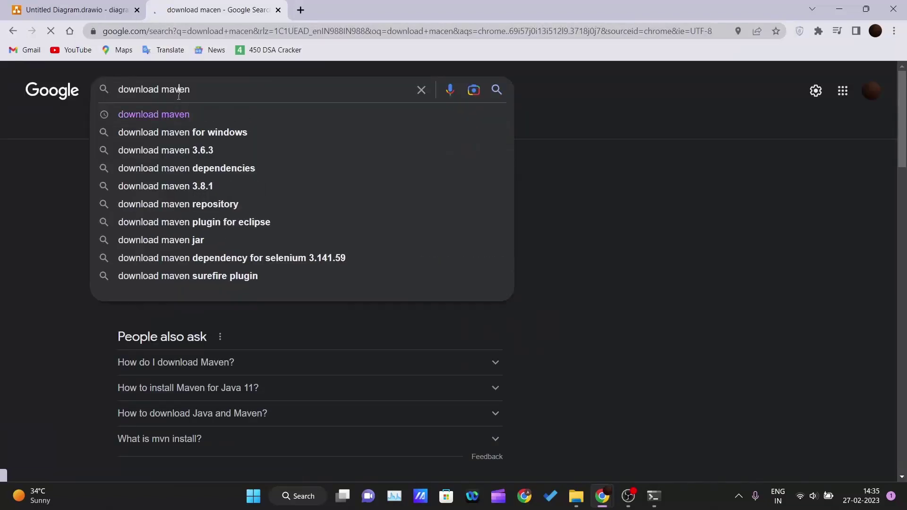
pyautogui.press('Return')
# Step: Open the Download Apache Maven result from maven.apache.org
pyautogui.moveTo(99, 191); pyautogui.dragTo(121, 198)
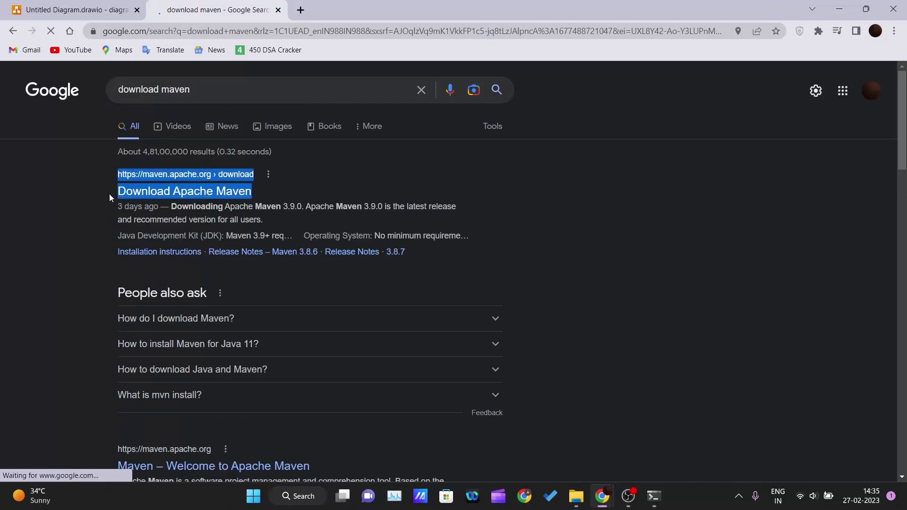
pyautogui.click(83, 195)
pyautogui.click(141, 198)
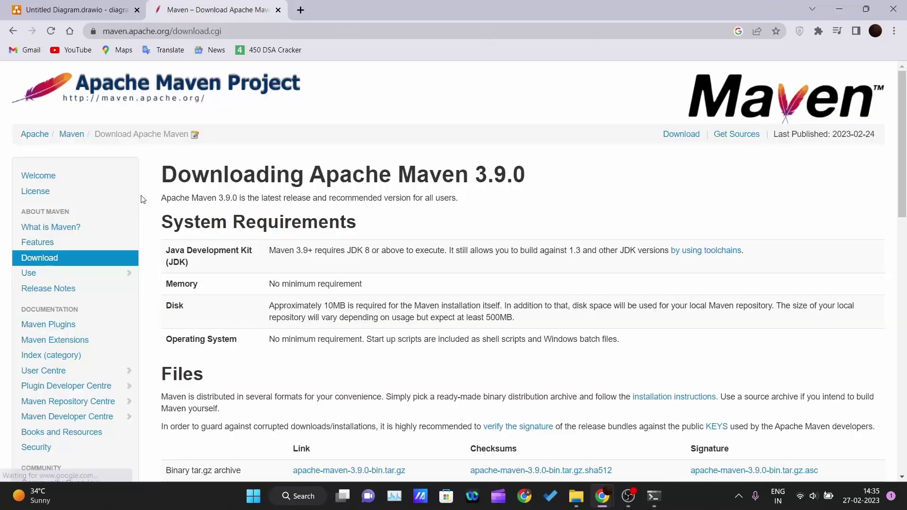
# Step: Read the JDK entry in Maven's System Requirements section and compare it with the tools list in the draw.io diagram
pyautogui.scroll(-5, 195, 267)
pyautogui.scroll(5, 199, 268)
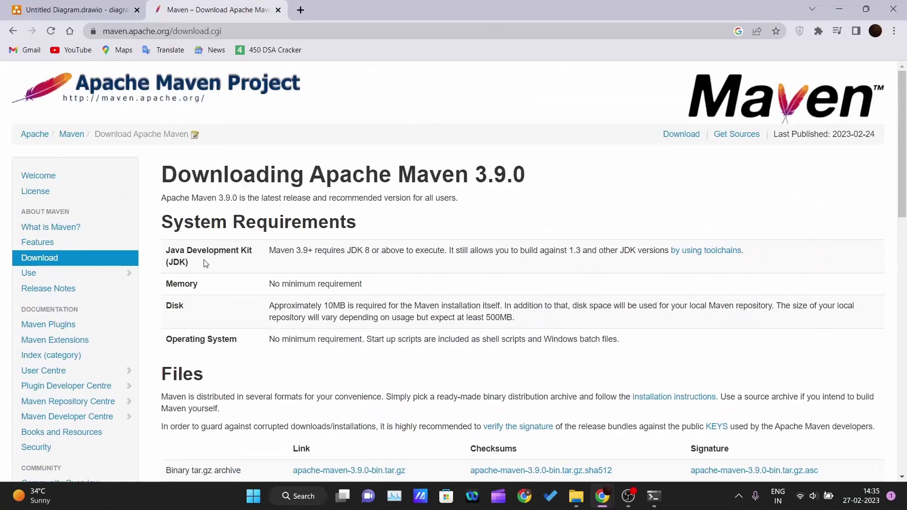
pyautogui.moveTo(171, 226); pyautogui.dragTo(698, 339)
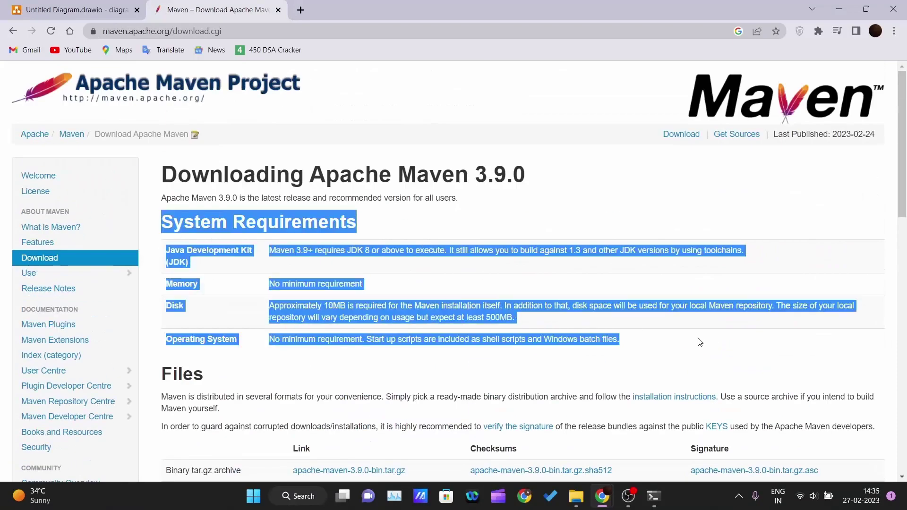
pyautogui.click(679, 348)
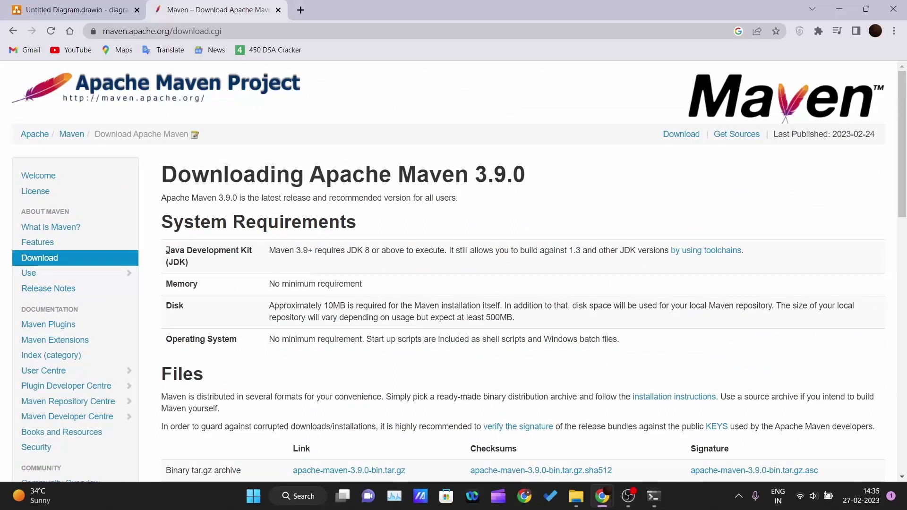
pyautogui.moveTo(165, 251); pyautogui.dragTo(189, 261)
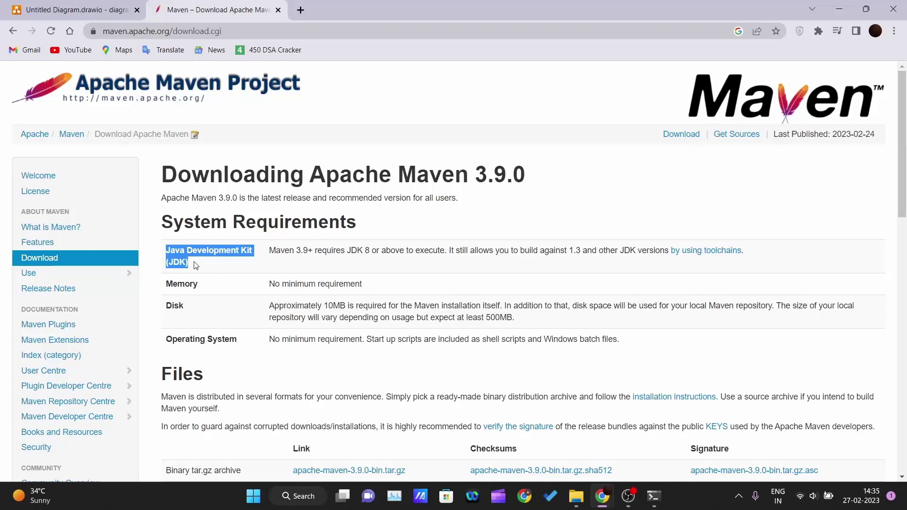
pyautogui.hotkey('ctrl', 'shift', 'Tab')
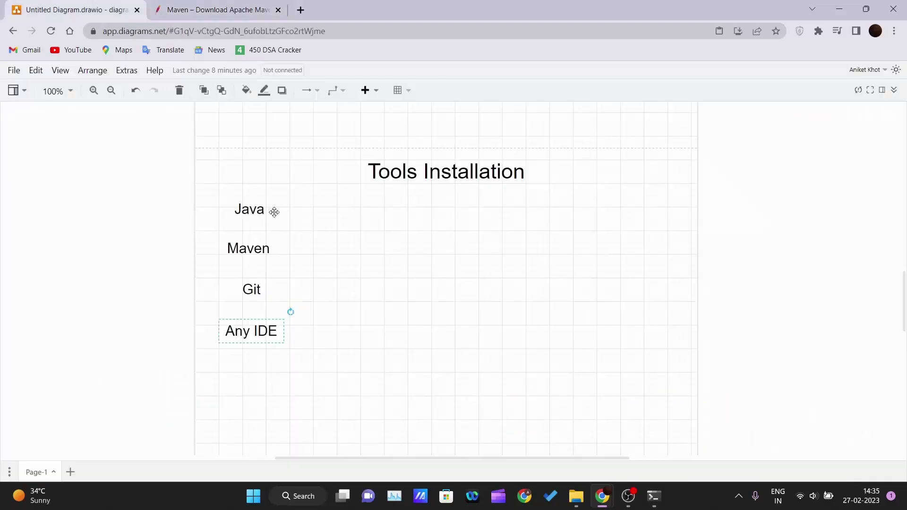
pyautogui.click(213, 6)
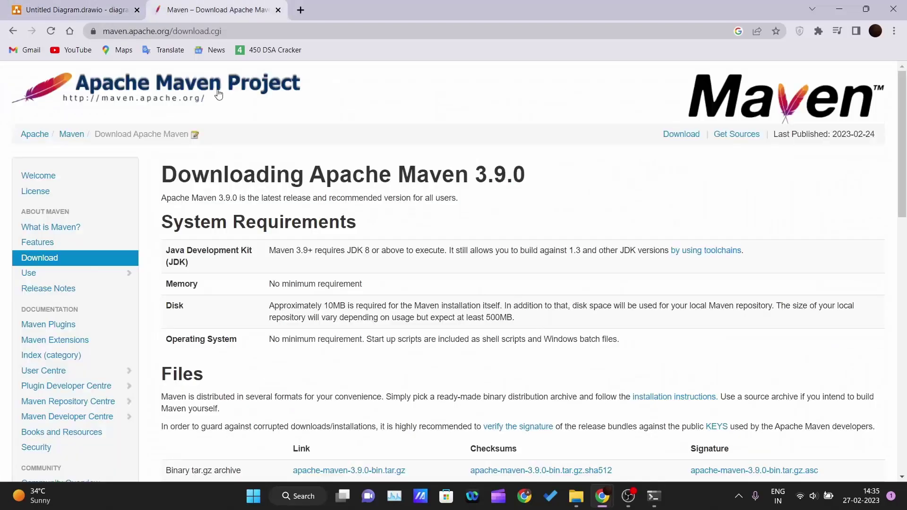
# Step: Examine the memory, disk and operating system requirements for Maven 3.9.0
pyautogui.tripleClick(192, 267)
pyautogui.moveTo(226, 290); pyautogui.dragTo(165, 291)
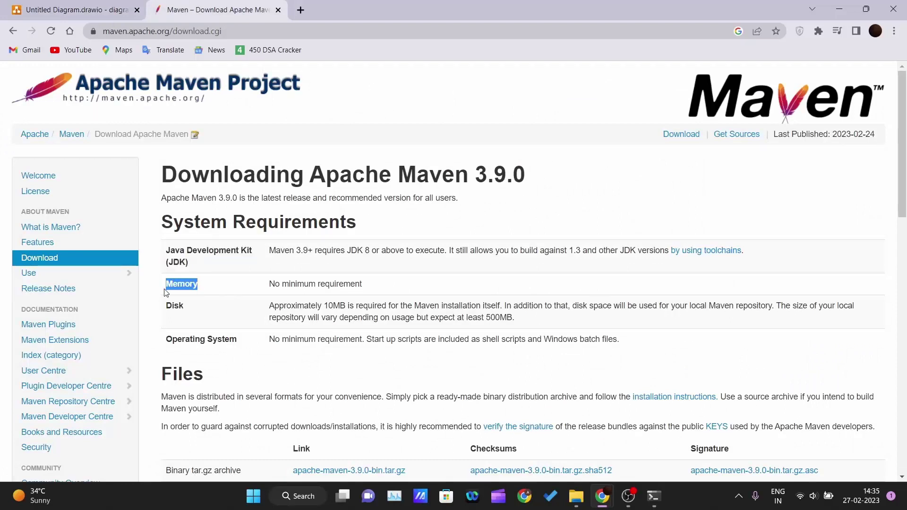
pyautogui.click(205, 295)
pyautogui.moveTo(193, 308); pyautogui.dragTo(164, 314)
pyautogui.moveTo(389, 306); pyautogui.dragTo(444, 305)
pyautogui.click(475, 307)
pyautogui.moveTo(322, 306); pyautogui.dragTo(345, 306)
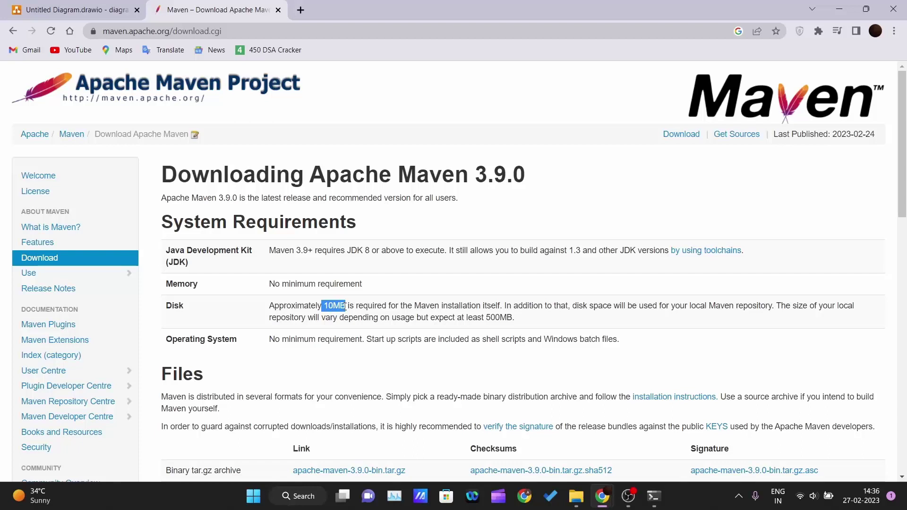
pyautogui.click(198, 309)
pyautogui.moveTo(173, 339); pyautogui.dragTo(283, 340)
pyautogui.click(327, 343)
# Step: Review the archive formats, download the binary zip archive apache-maven-3.9.0-bin.zip, and turn off opening it when done
pyautogui.scroll(-2, 269, 363)
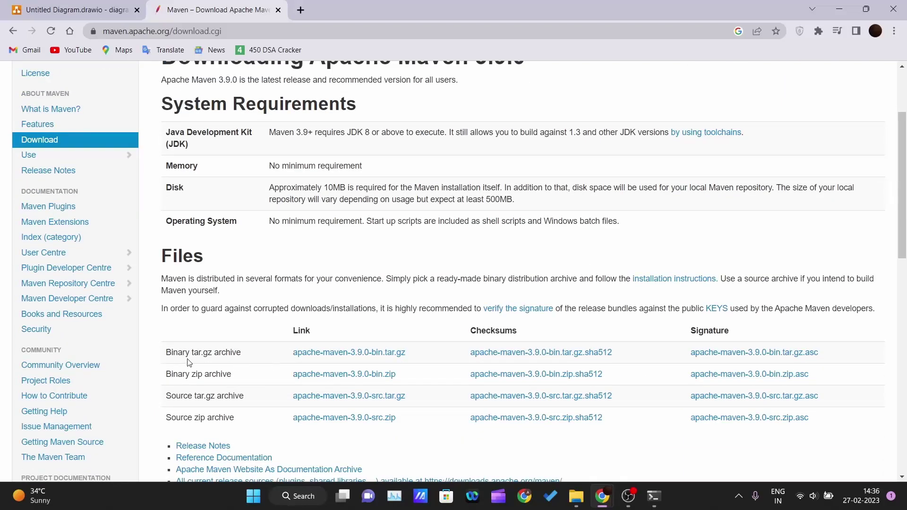
pyautogui.moveTo(167, 356); pyautogui.dragTo(241, 427)
pyautogui.click(244, 425)
pyautogui.click(360, 376)
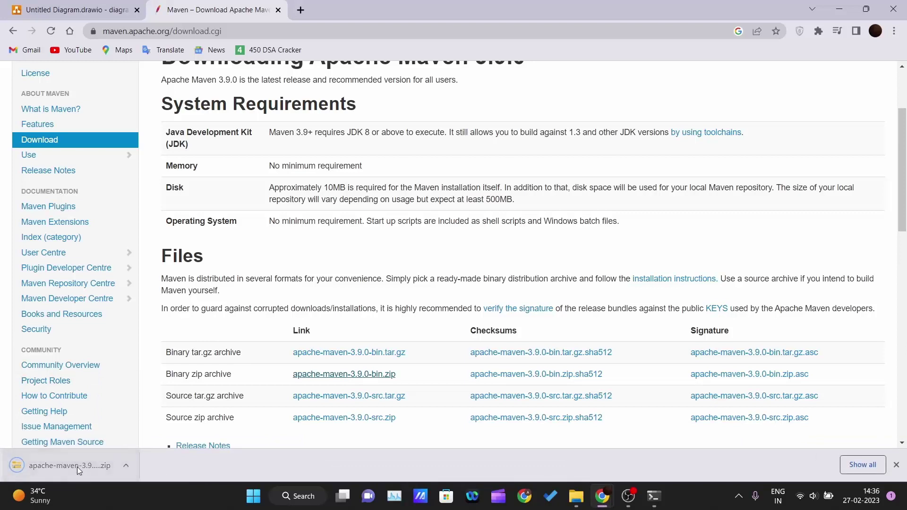
pyautogui.click(129, 469)
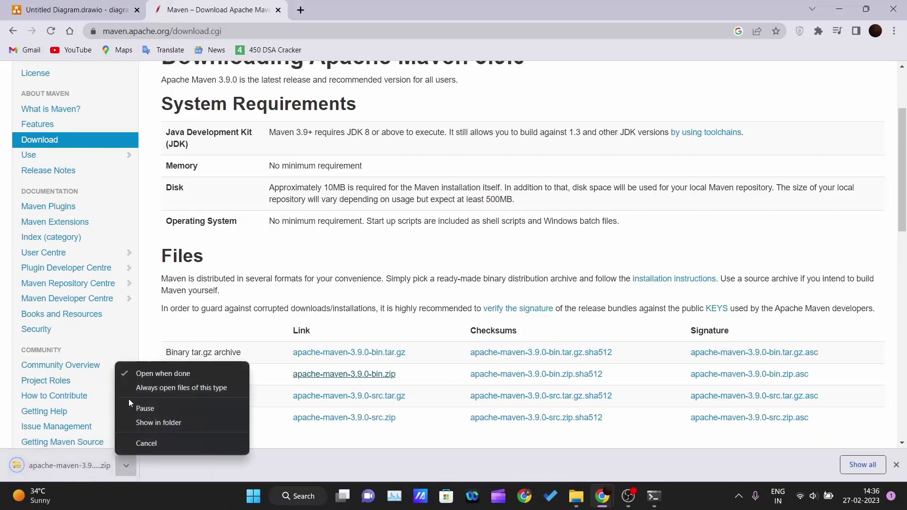
pyautogui.click(155, 378)
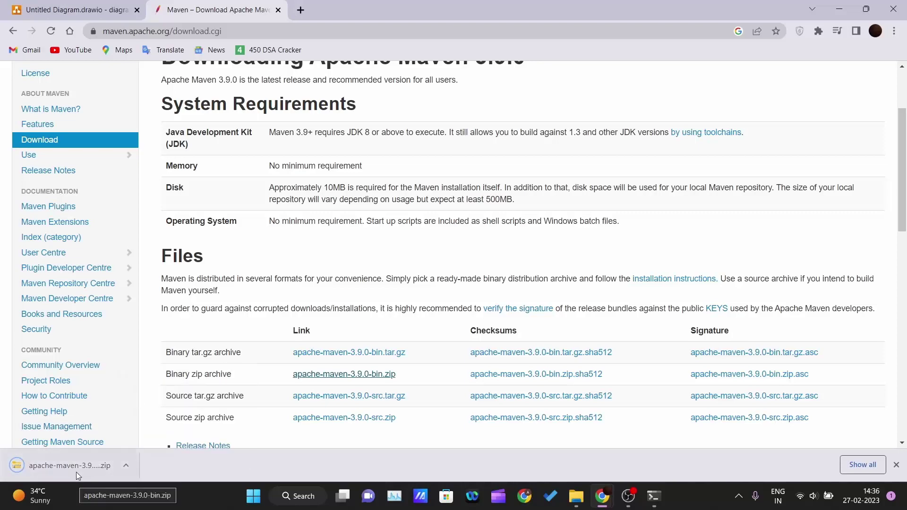
# Step: Switch to File Explorer, look inside apache-maven-3.9.0-bin.zip in Downloads, and return to the Downloads folder
pyautogui.click(575, 496)
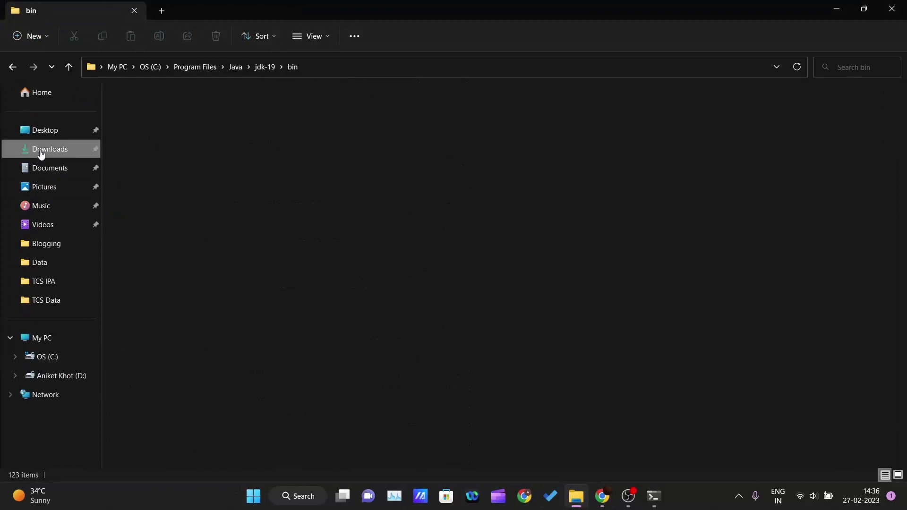
pyautogui.click(41, 155)
pyautogui.doubleClick(142, 140)
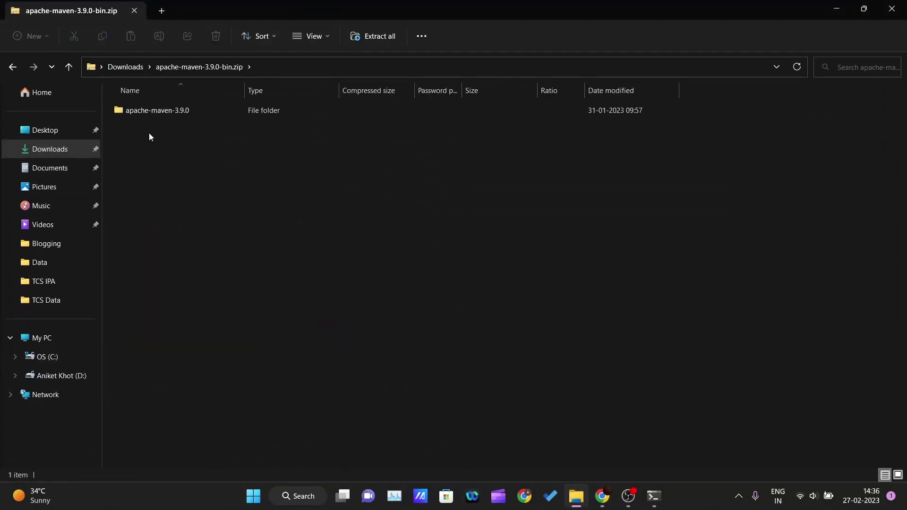
pyautogui.click(184, 118)
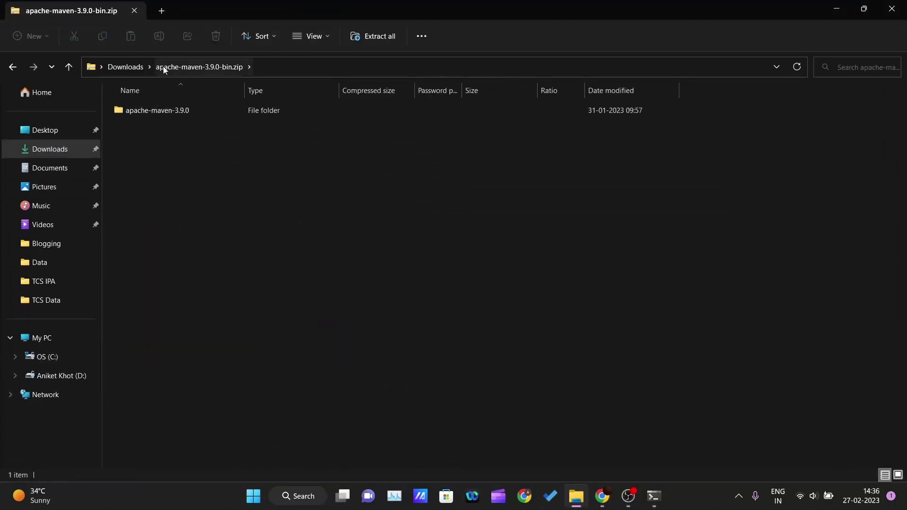
pyautogui.click(119, 67)
# Step: Extract apache-maven-3.9.0-bin.zip to the Desktop
pyautogui.rightClick(134, 126)
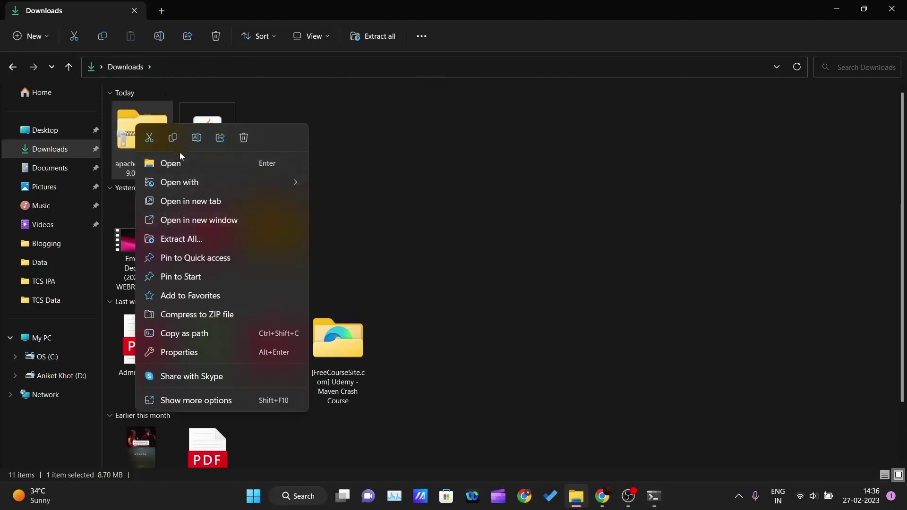
pyautogui.click(171, 240)
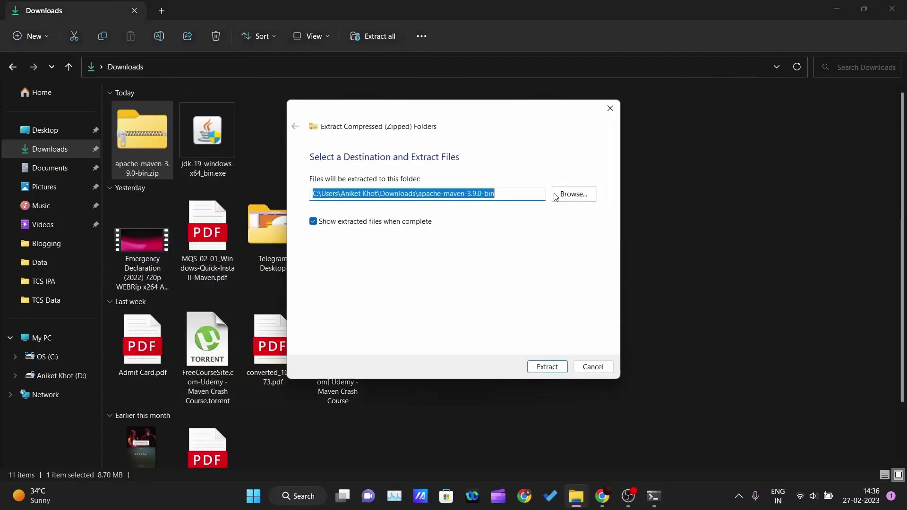
pyautogui.click(563, 199)
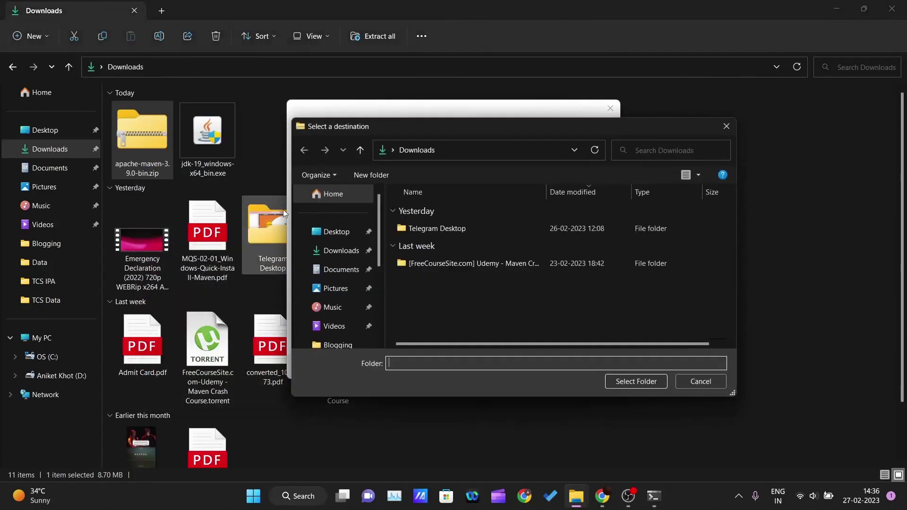
pyautogui.click(339, 232)
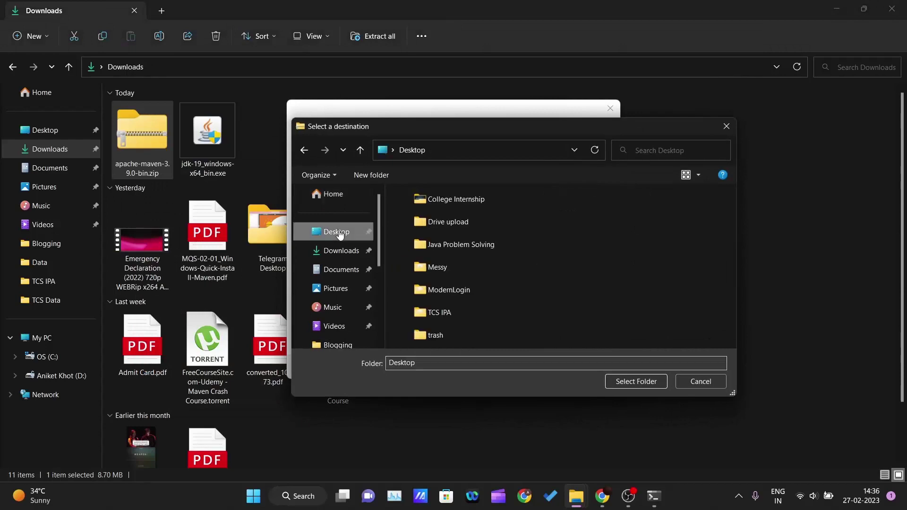
pyautogui.click(626, 378)
pyautogui.click(554, 368)
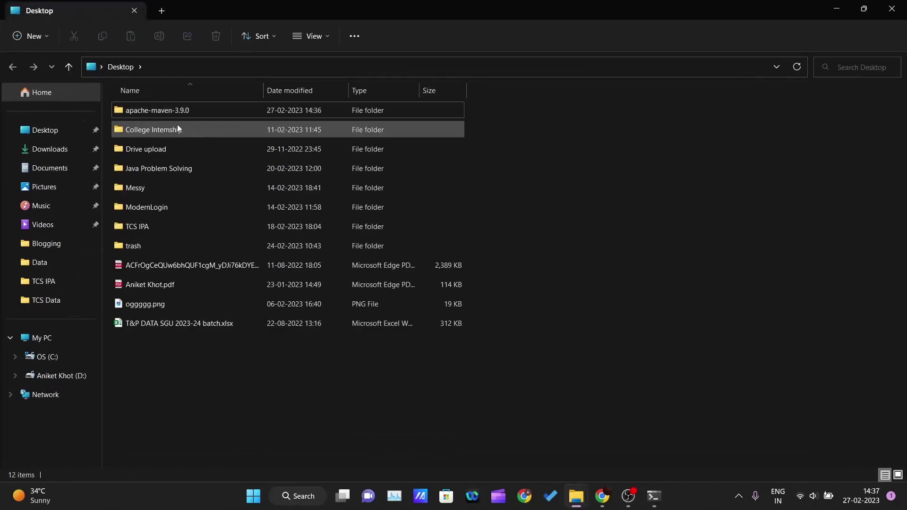
# Step: Check the extracted apache-maven-3.9.0 folder, cut it from the Desktop to move it, and go to the C: drive
pyautogui.doubleClick(152, 110)
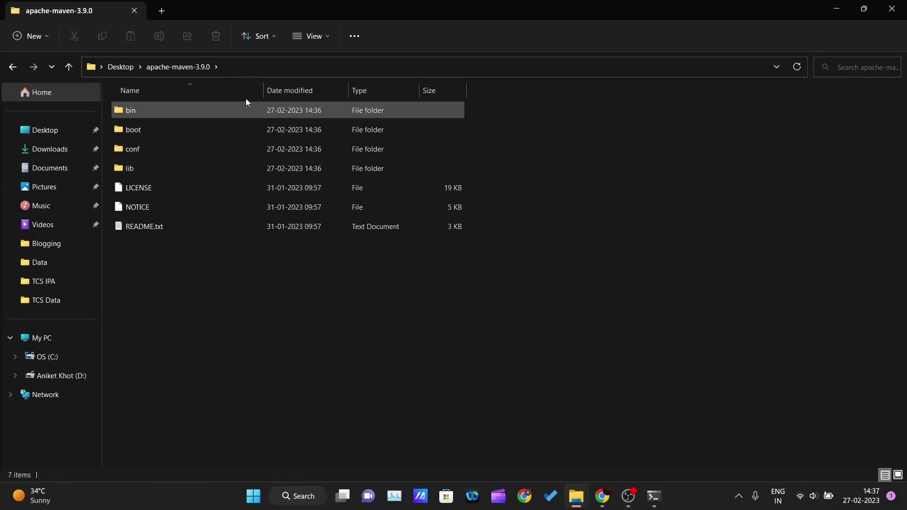
pyautogui.click(116, 69)
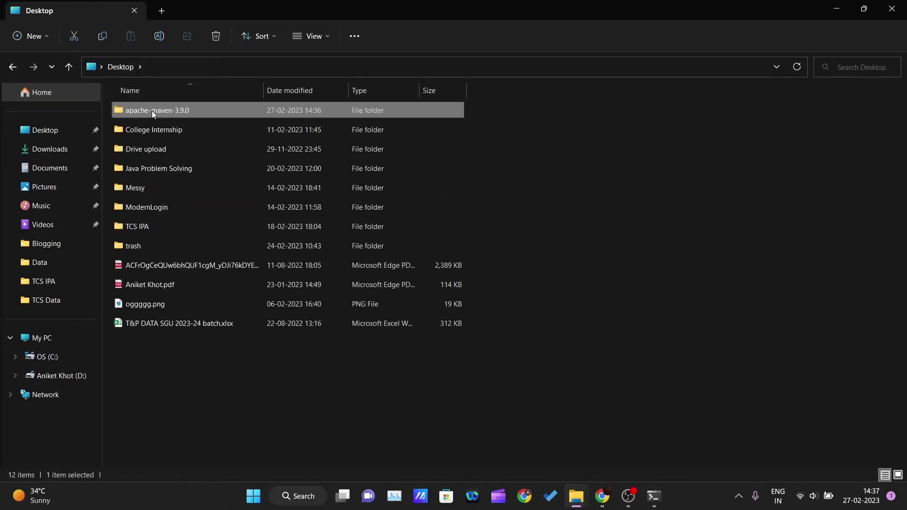
pyautogui.rightClick(152, 113)
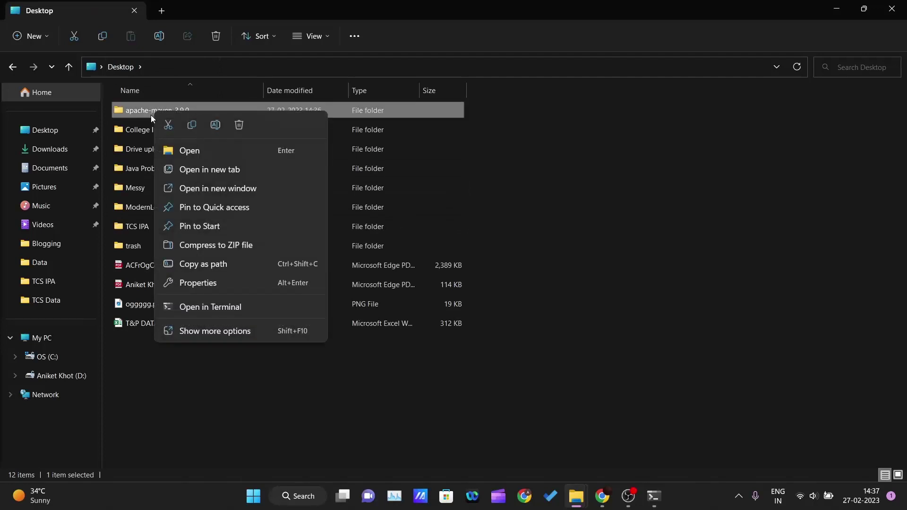
pyautogui.click(171, 130)
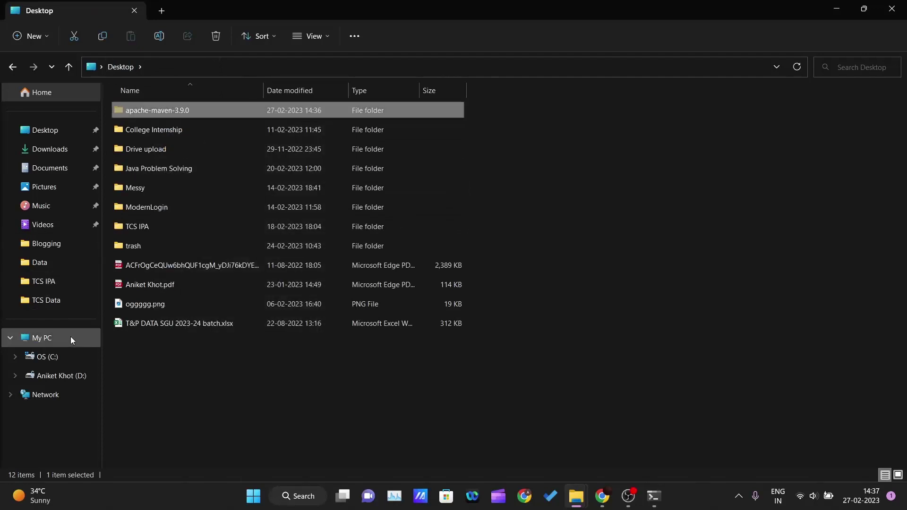
pyautogui.click(66, 355)
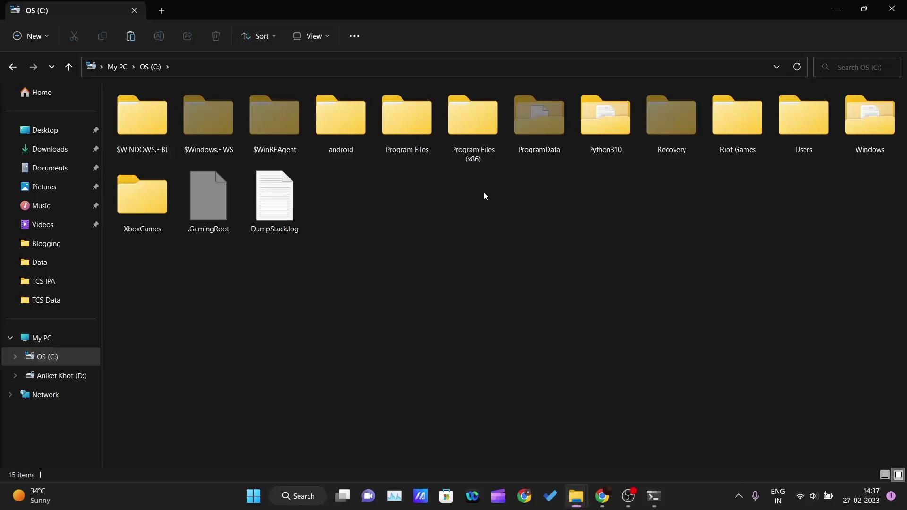
pyautogui.doubleClick(471, 143)
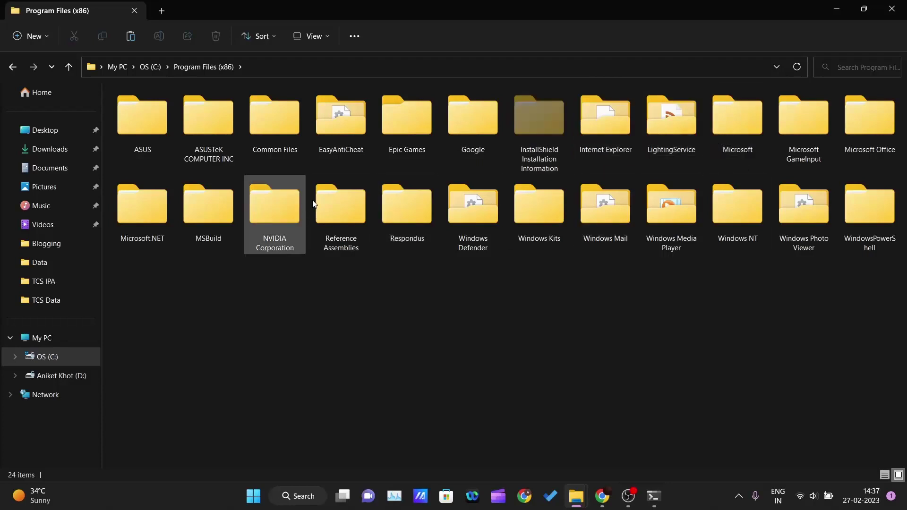
pyautogui.click(150, 67)
pyautogui.click(150, 67)
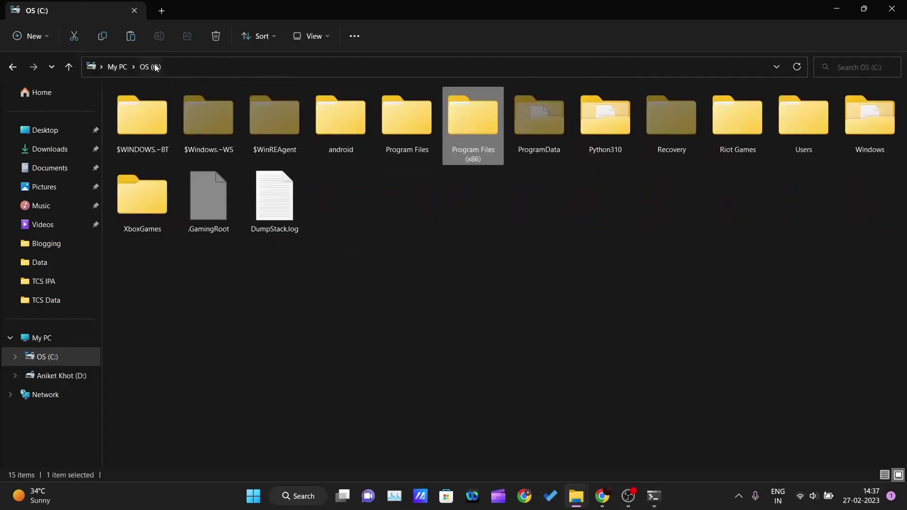
# Step: Paste the cut apache-maven-3.9.0 folder into C:\Program Files\Java
pyautogui.doubleClick(417, 142)
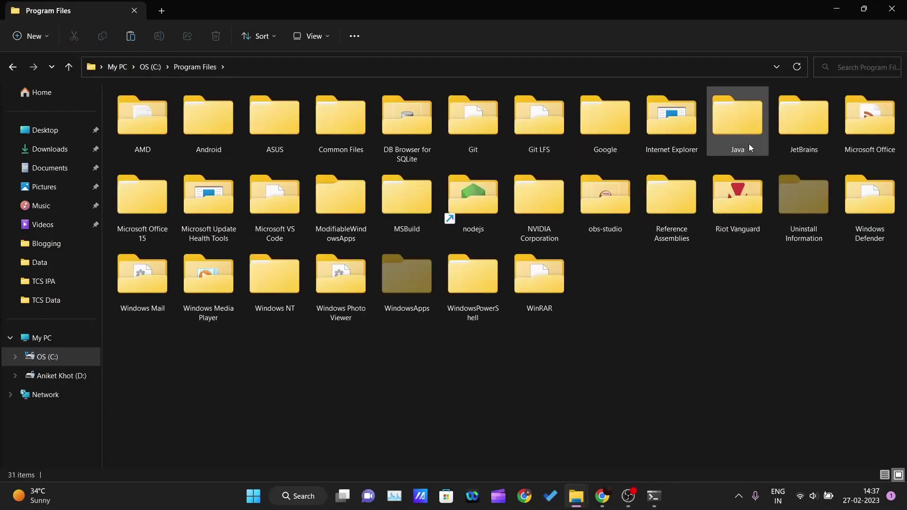
pyautogui.doubleClick(739, 135)
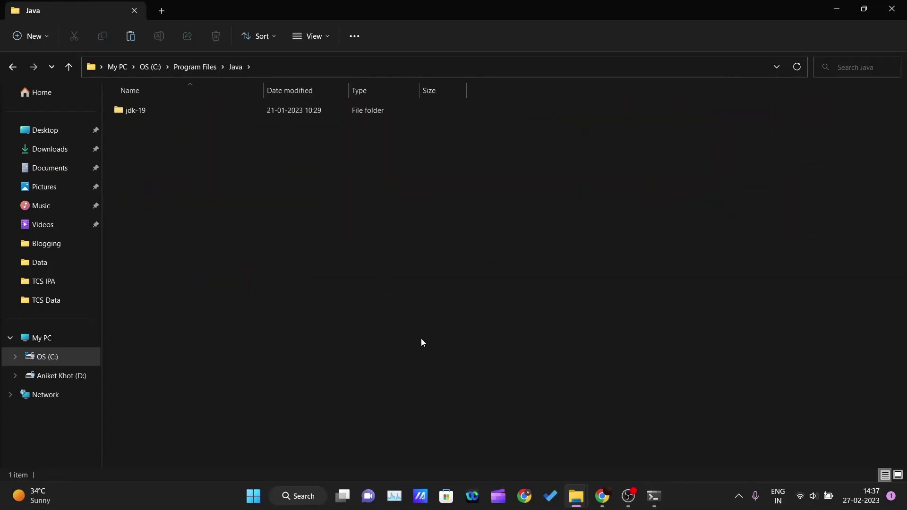
pyautogui.hotkey('ctrl', 'v')
pyautogui.click(423, 194)
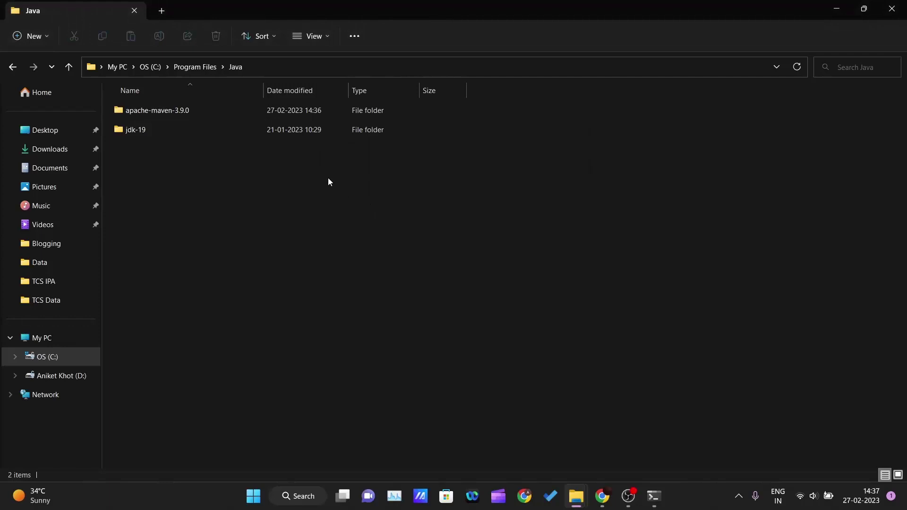
# Step: Open the bin folder inside C:\Program Files\Java\apache-maven-3.9.0
pyautogui.doubleClick(208, 112)
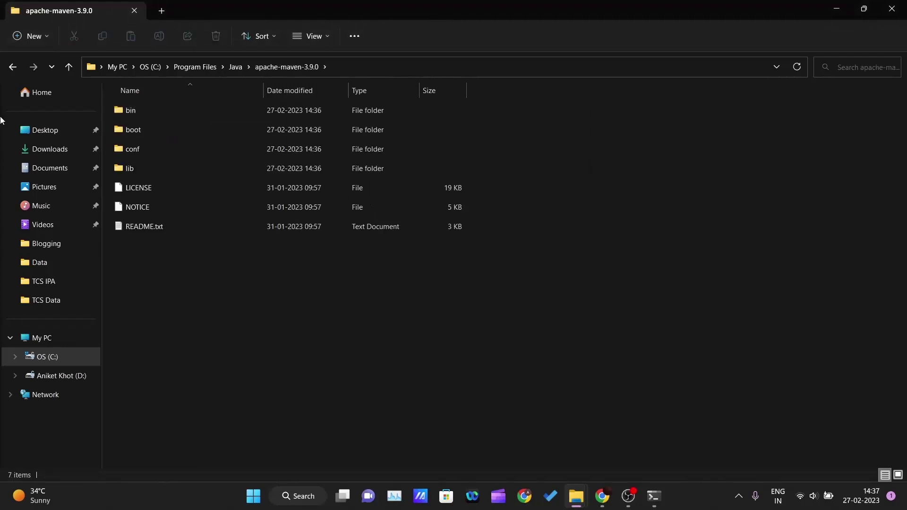
pyautogui.click(12, 67)
pyautogui.click(354, 268)
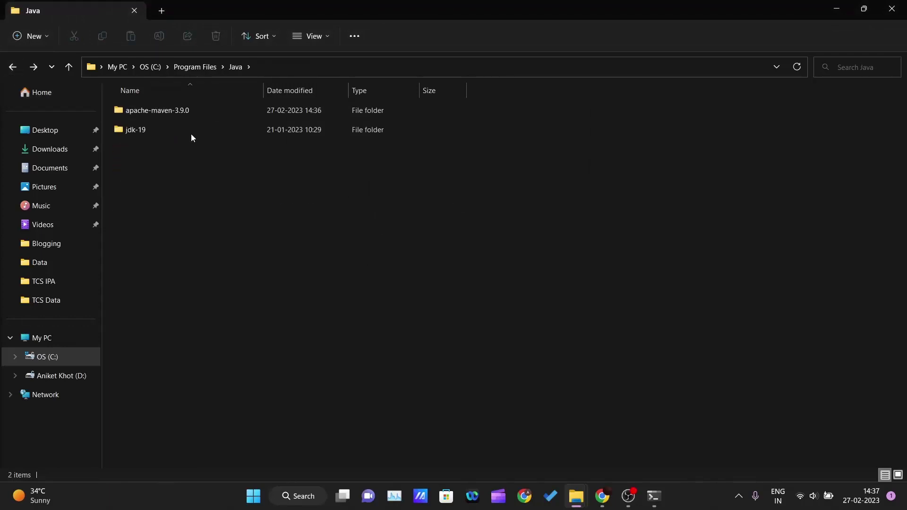
pyautogui.doubleClick(171, 115)
pyautogui.doubleClick(170, 114)
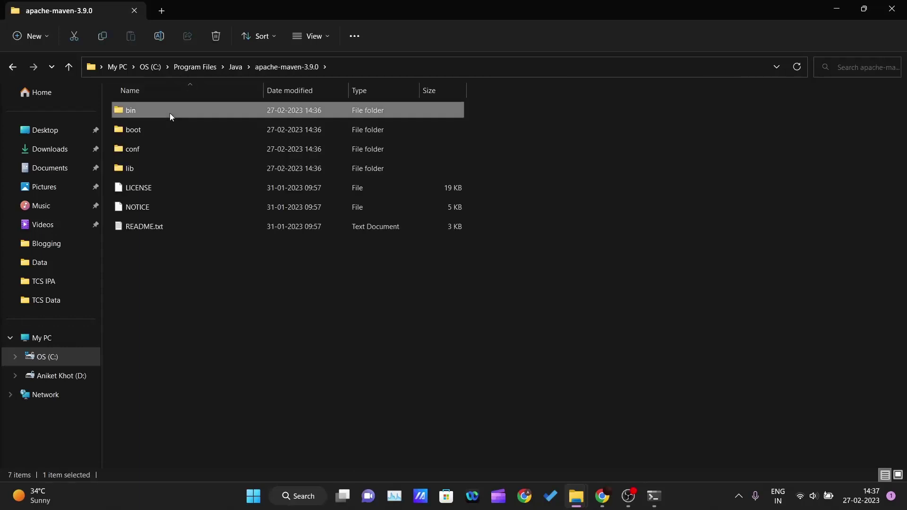
pyautogui.click(382, 64)
pyautogui.write('c')
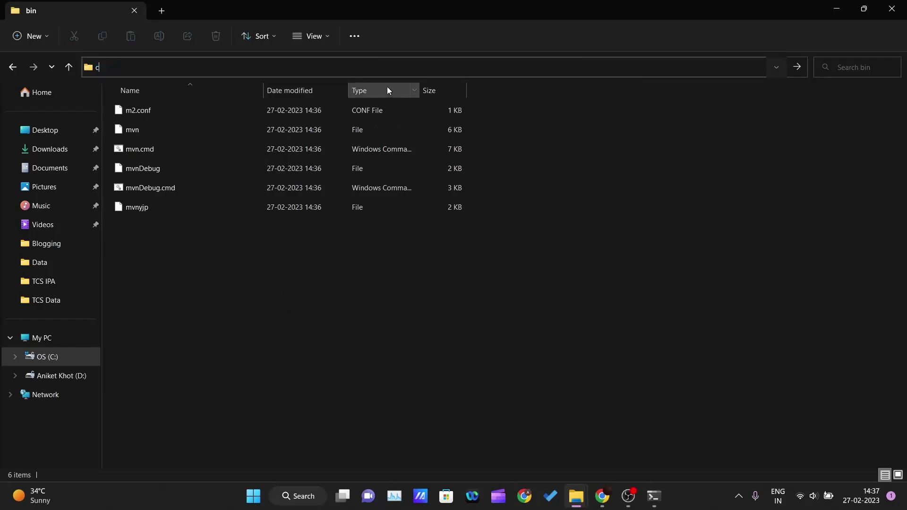
pyautogui.press('Escape')
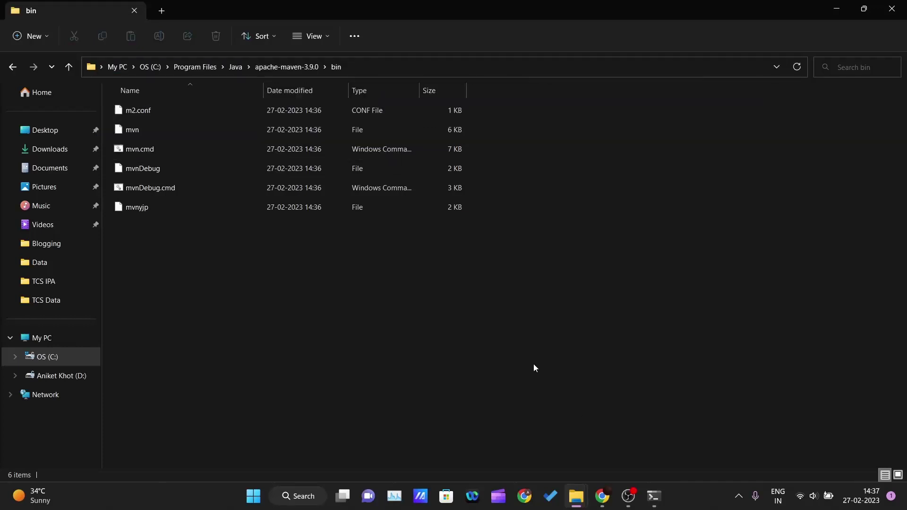
# Step: Copy the full path of the apache-maven-3.9.0 bin folder
pyautogui.click(454, 66)
pyautogui.hotkey('ctrl', 'c')
pyautogui.click(555, 259)
# Step: Search Windows for the system environment variables settings and open the Environment Variables dialog
pyautogui.click(256, 501)
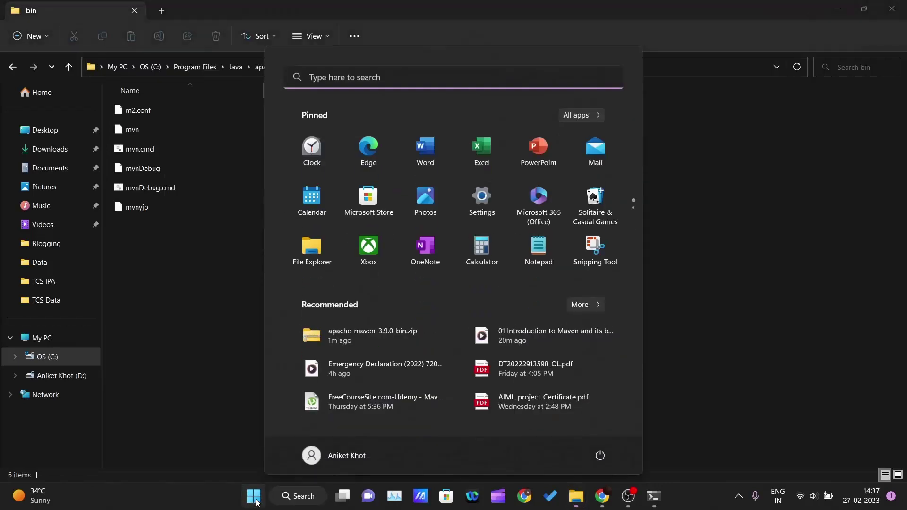
pyautogui.write('esi')
pyautogui.press('BackSpace')
pyautogui.press('BackSpace')
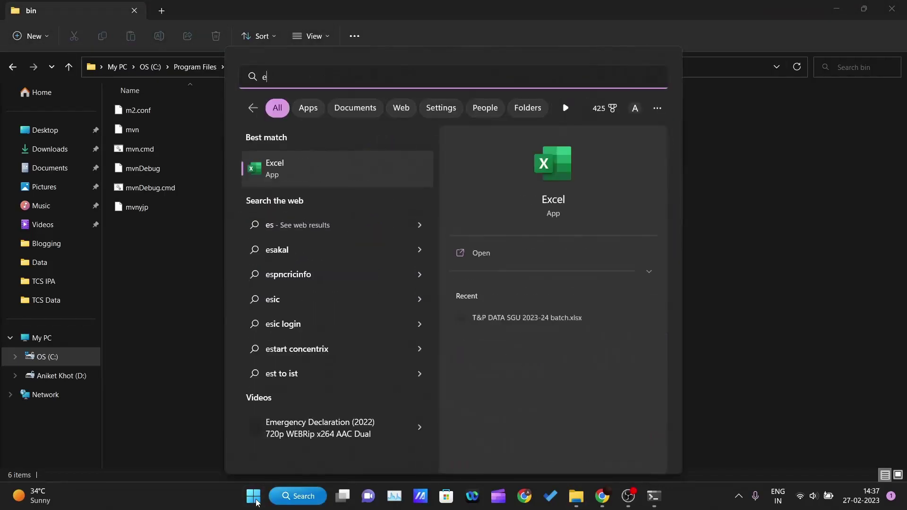
pyautogui.write('dit')
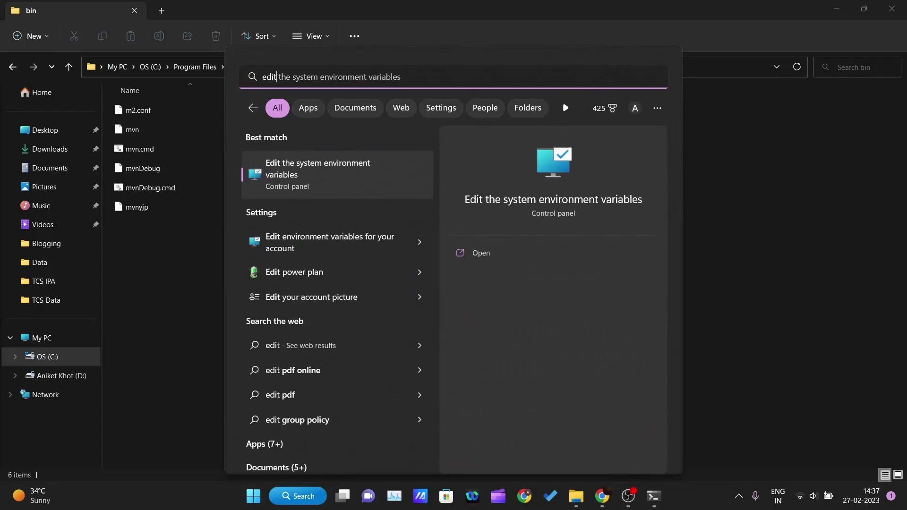
pyautogui.click(317, 185)
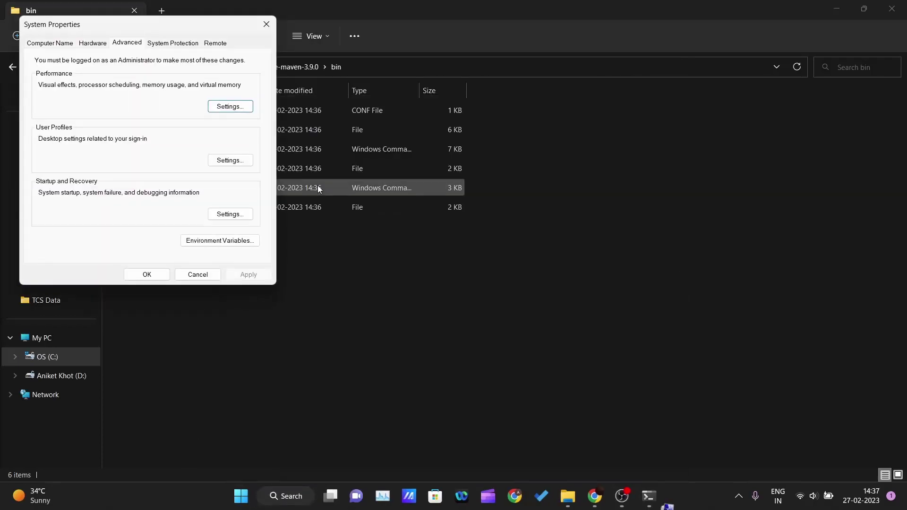
pyautogui.click(193, 242)
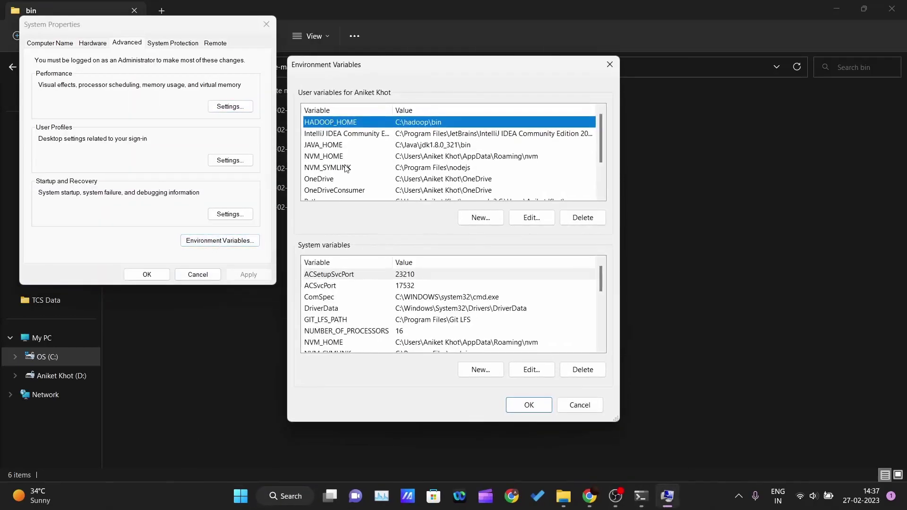
# Step: Add C:\Program Files\Java\apache-maven-3.9.0\bin as a new entry in the user Path variable
pyautogui.scroll(-2, 471, 174)
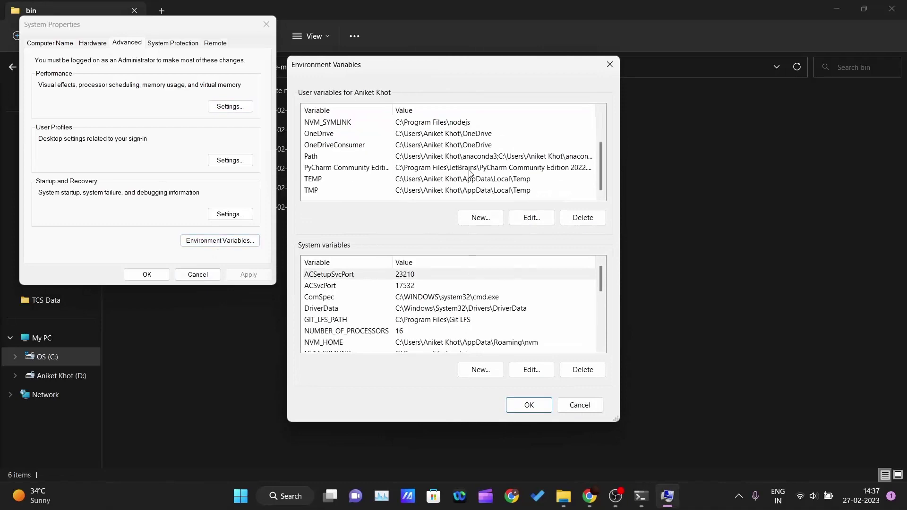
pyautogui.click(332, 157)
pyautogui.click(530, 218)
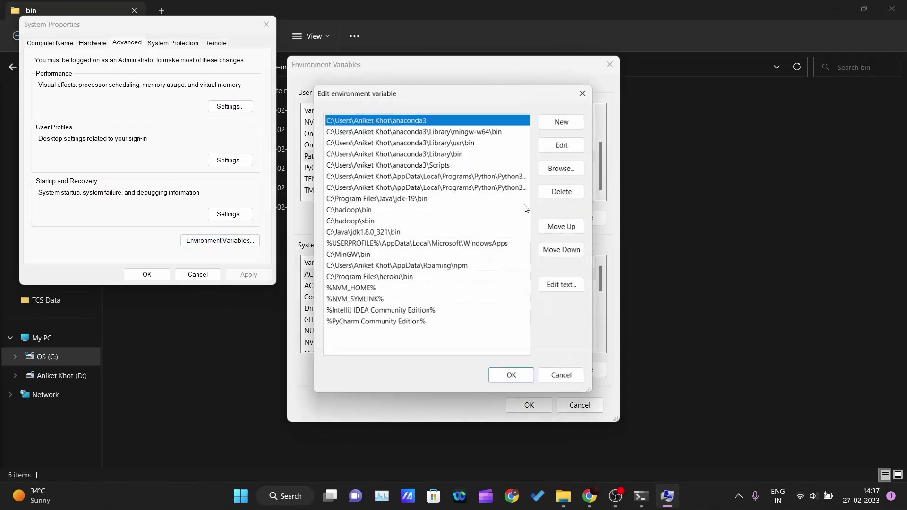
pyautogui.click(574, 122)
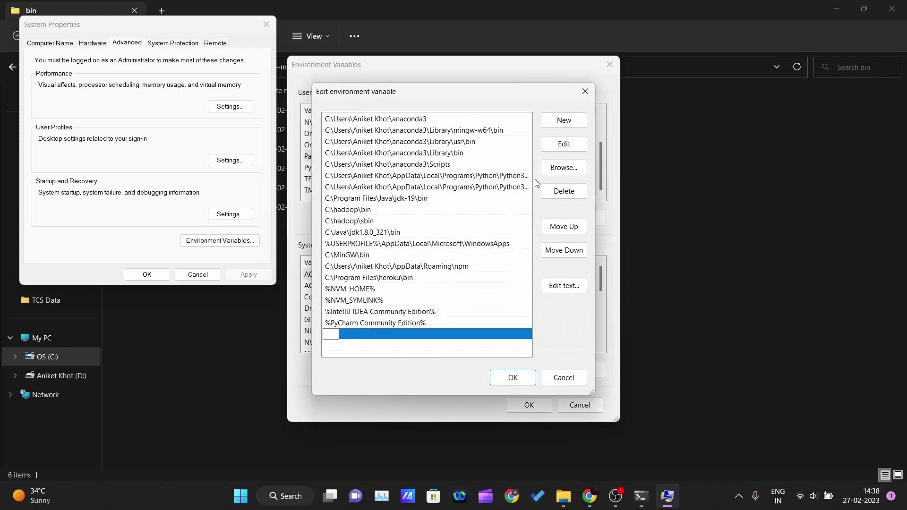
pyautogui.hotkey('ctrl', 'v')
pyautogui.click(489, 354)
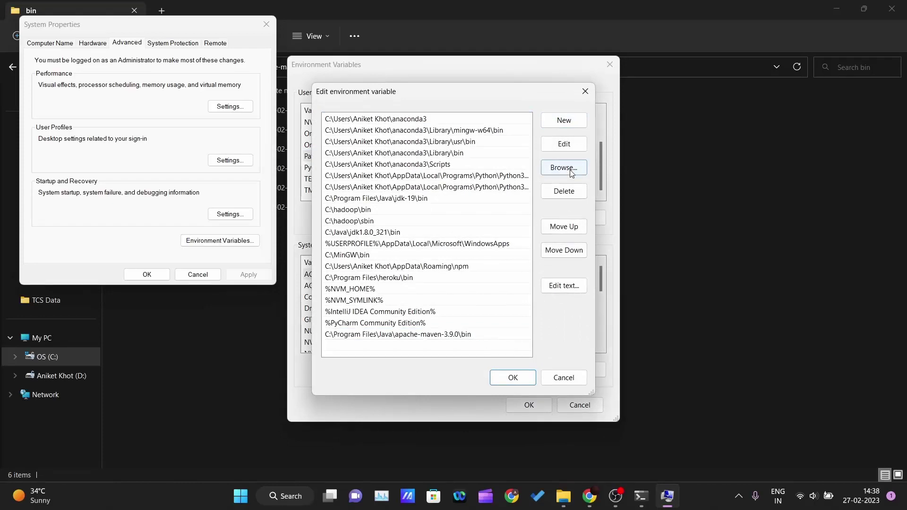
pyautogui.click(510, 379)
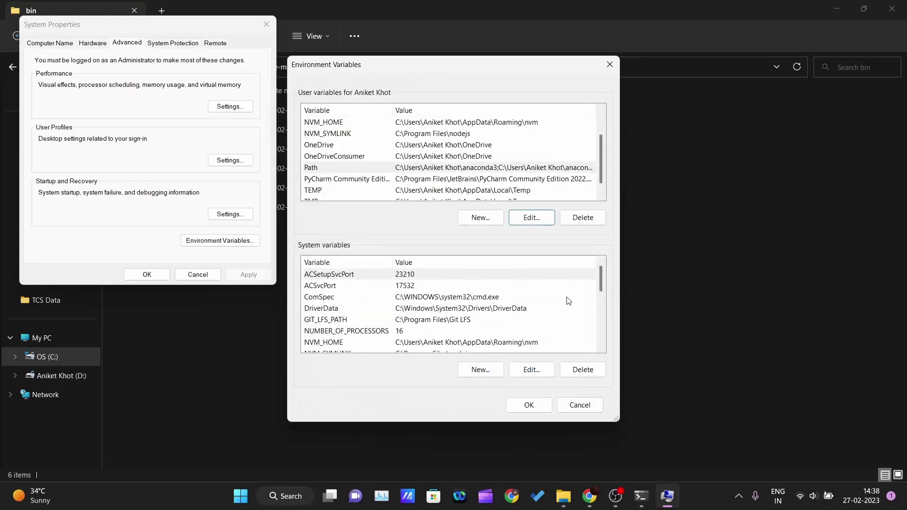
# Step: Add C:\Program Files\Java\apache-maven-3.9.0\bin as a new entry in the system Path variable and save the environment variable changes
pyautogui.moveTo(600, 282); pyautogui.dragTo(600, 304)
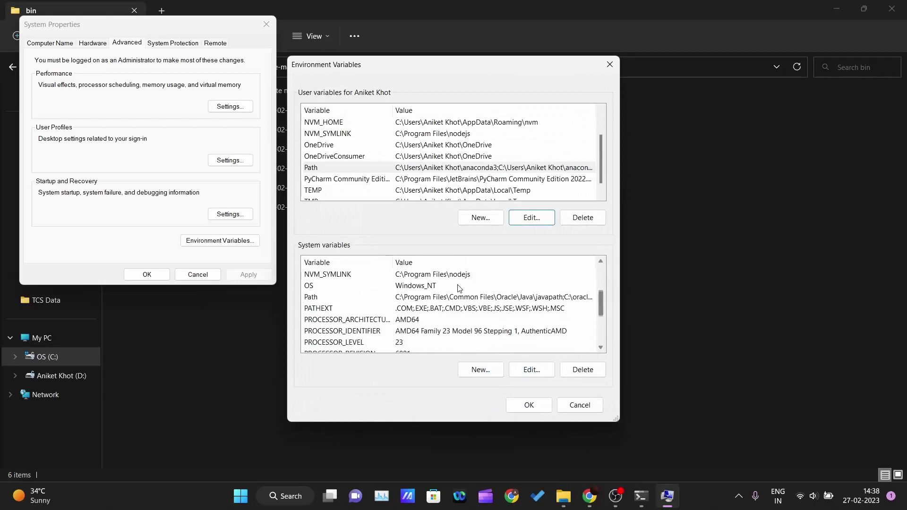
pyautogui.click(445, 297)
pyautogui.click(530, 371)
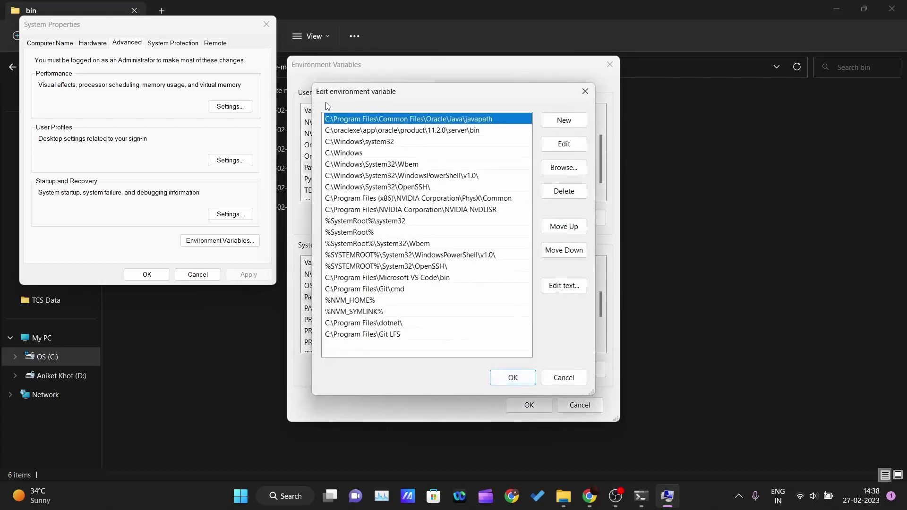
pyautogui.click(552, 126)
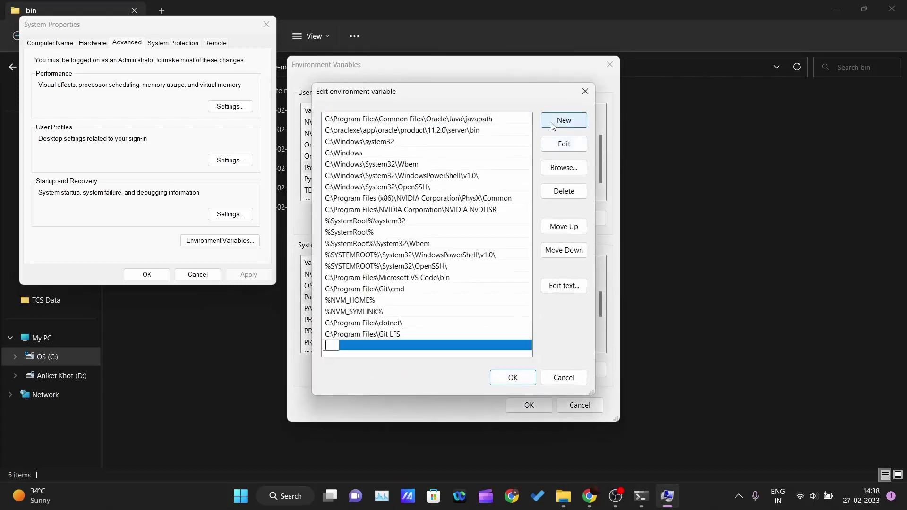
pyautogui.hotkey('ctrl', 'v')
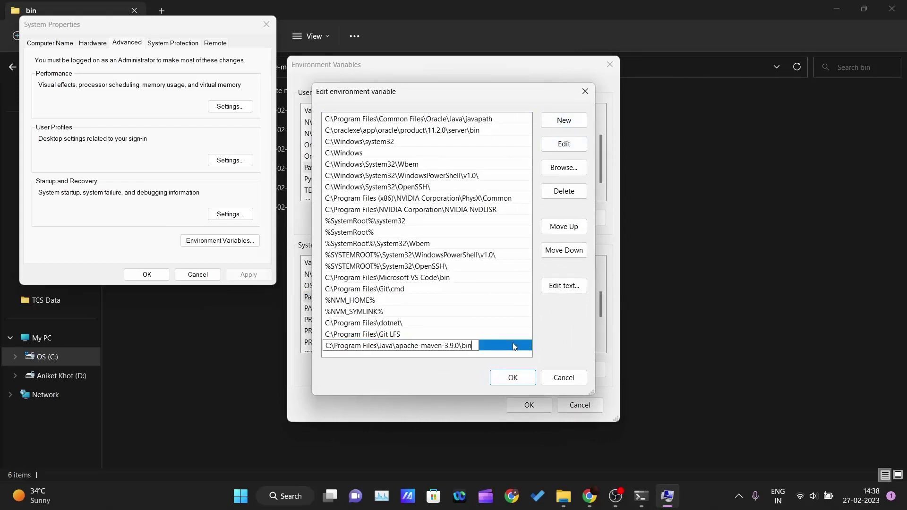
pyautogui.press('Return')
pyautogui.click(509, 377)
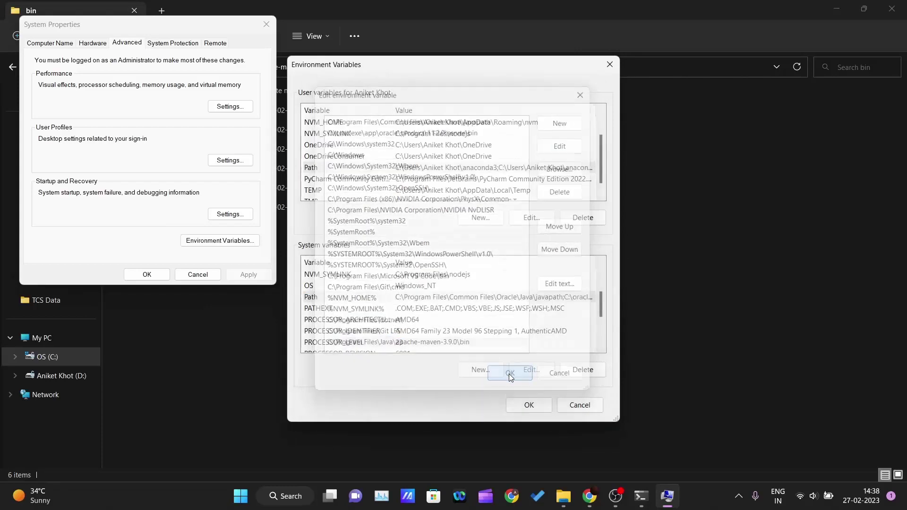
pyautogui.click(526, 404)
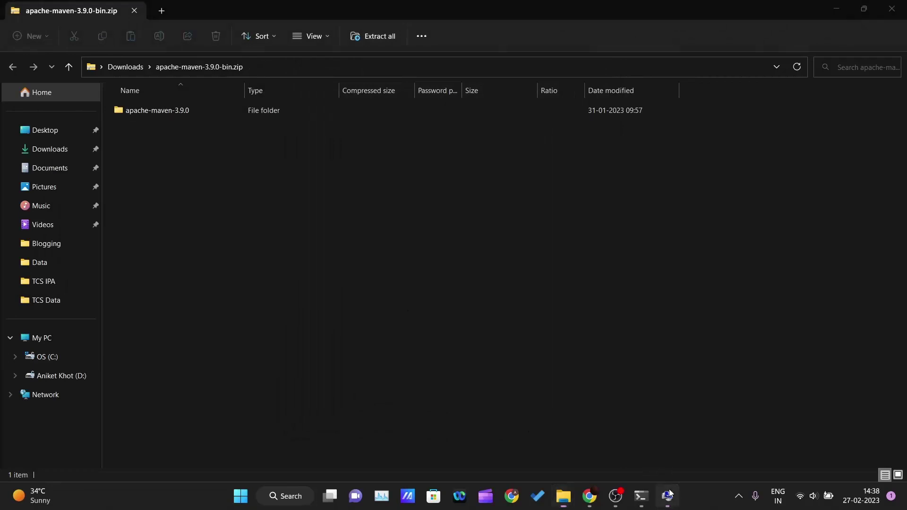
pyautogui.click(667, 496)
pyautogui.click(145, 275)
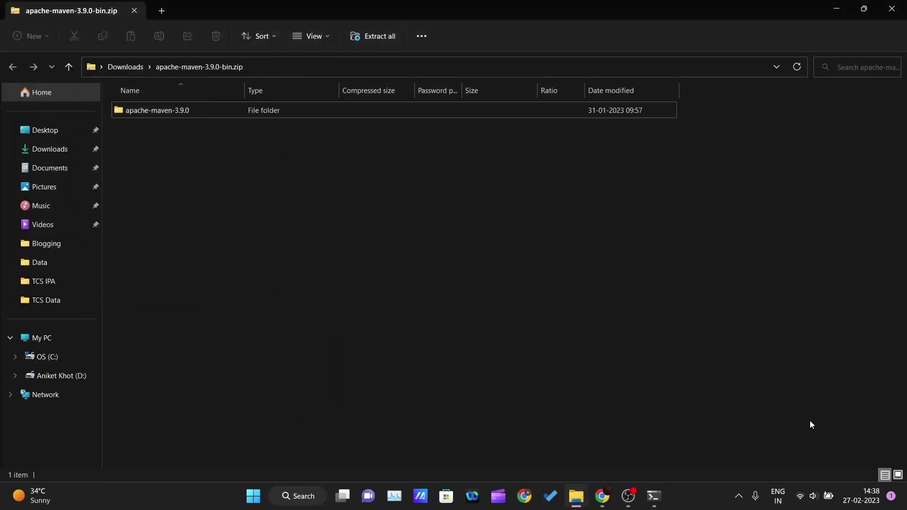
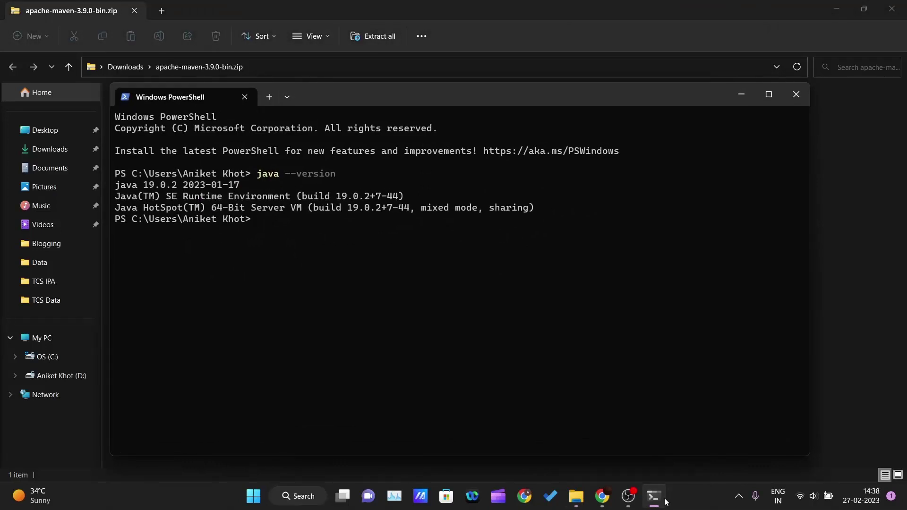
# Step: Close the old terminal, open a new one and run mvn --version to check the Maven installation
pyautogui.click(797, 95)
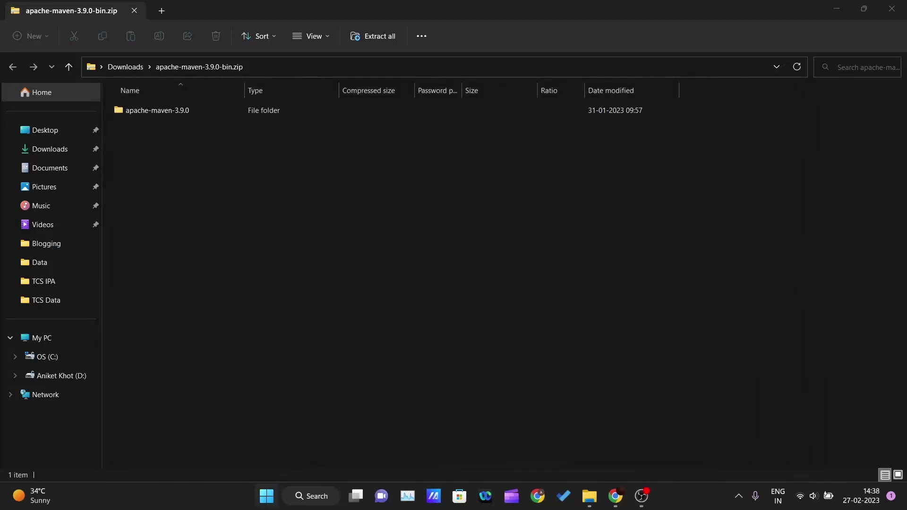
pyautogui.rightClick(267, 496)
pyautogui.click(264, 315)
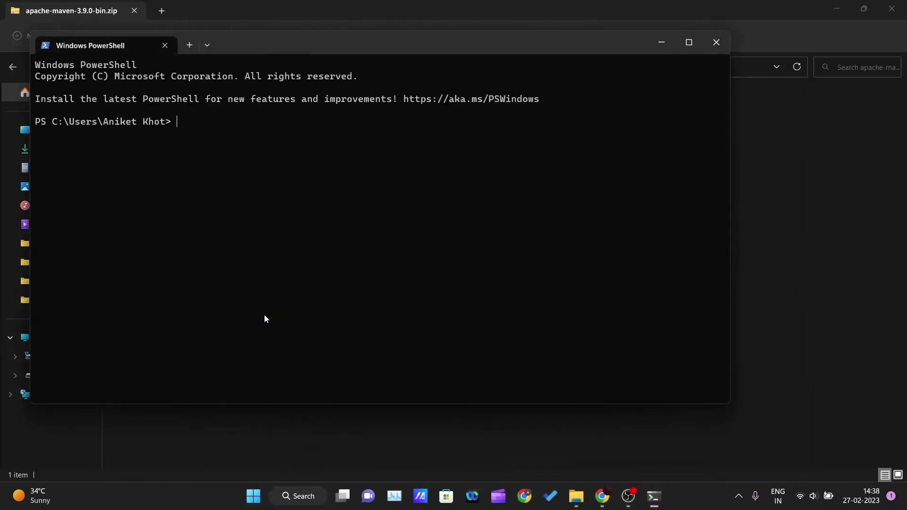
pyautogui.moveTo(394, 47); pyautogui.dragTo(511, 101)
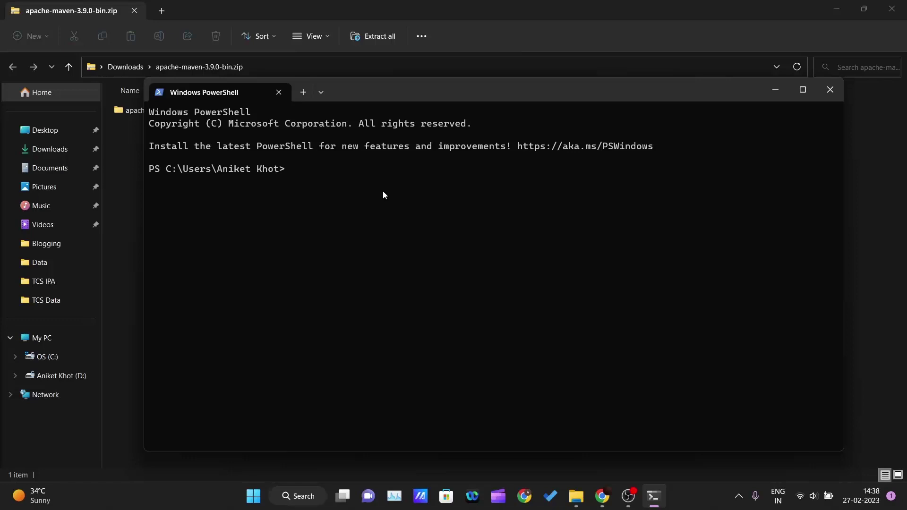
pyautogui.write('mvn --version')
pyautogui.press('Return')
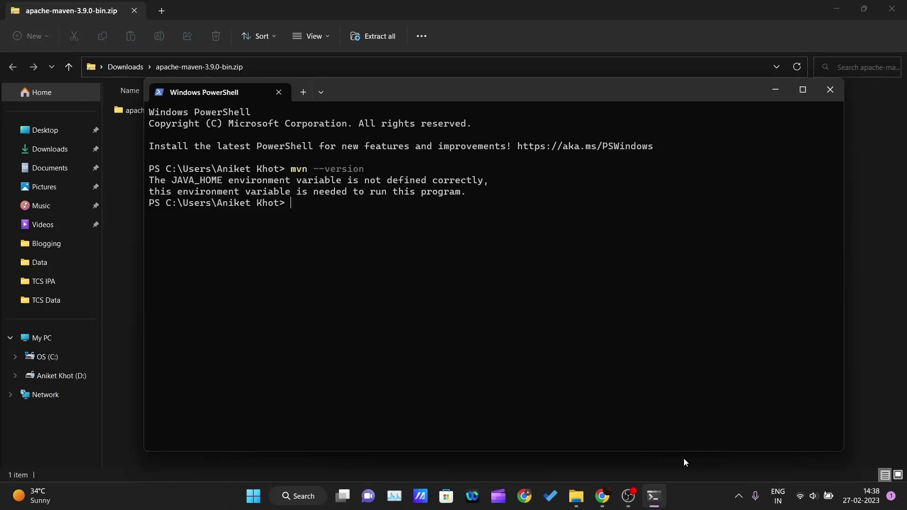
pyautogui.click(629, 496)
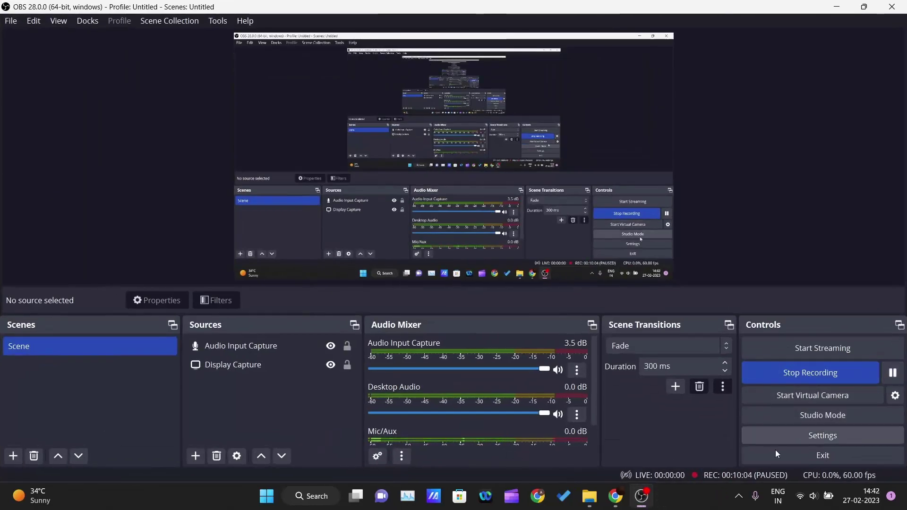
pyautogui.click(623, 504)
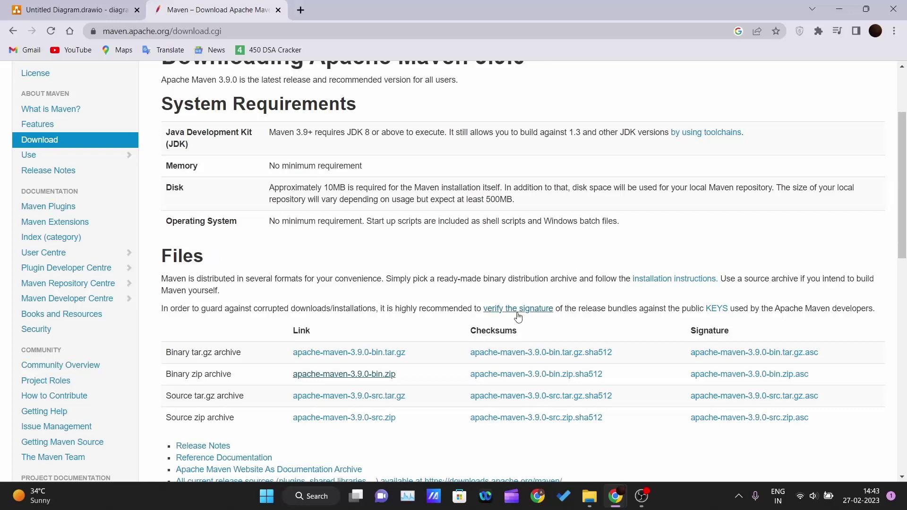
# Step: Reopen the Environment Variables dialog and check the user Path entries for the Maven bin folder, without changing anything
pyautogui.press('super')
pyautogui.write('edit')
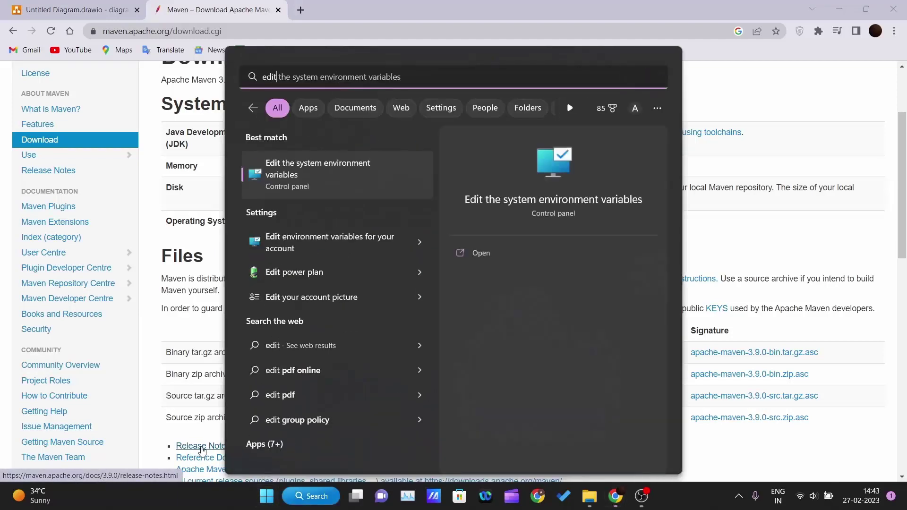
pyautogui.press('Return')
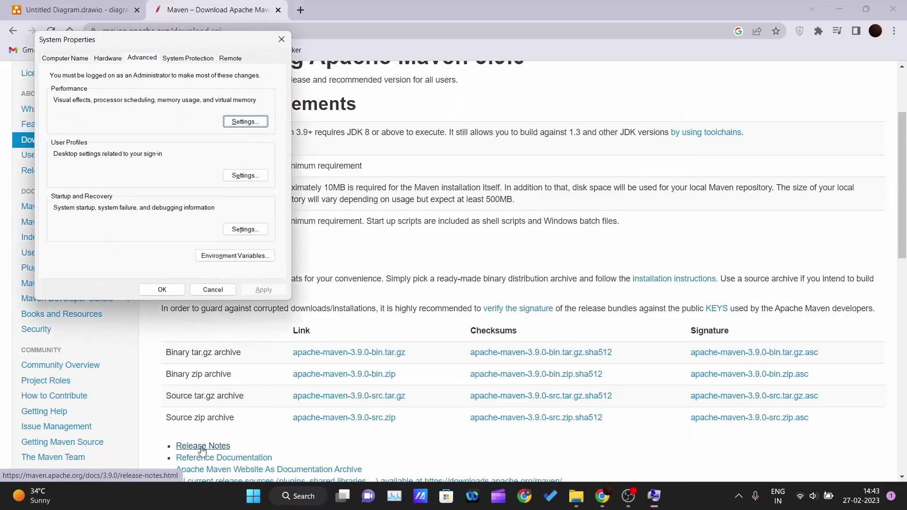
pyautogui.click(258, 256)
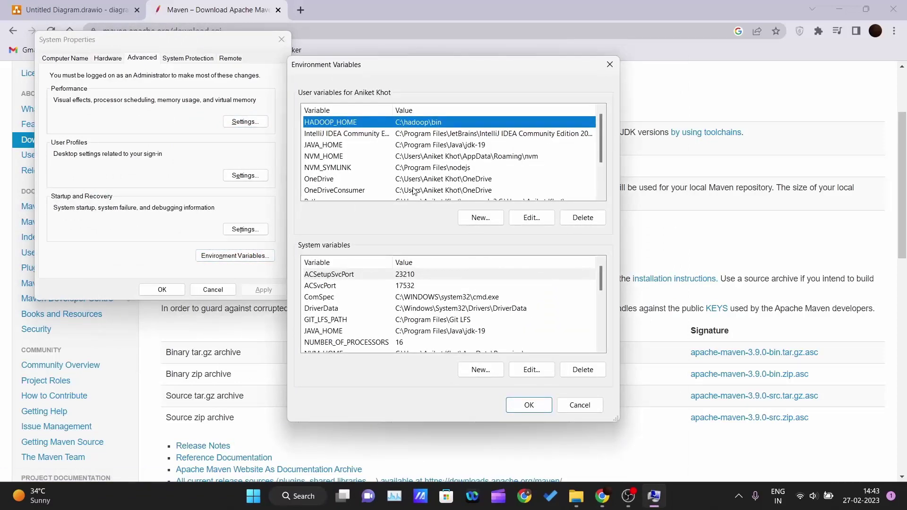
pyautogui.scroll(-2, 415, 182)
pyautogui.click(471, 156)
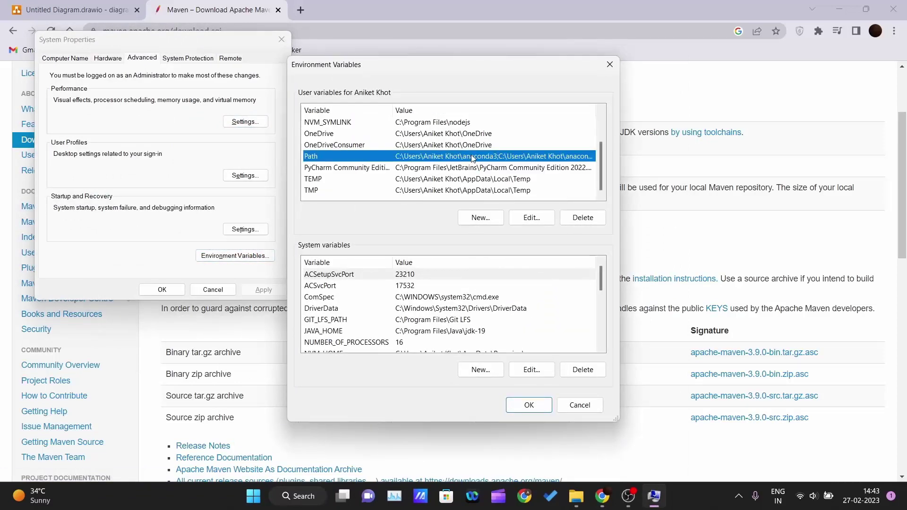
pyautogui.click(531, 218)
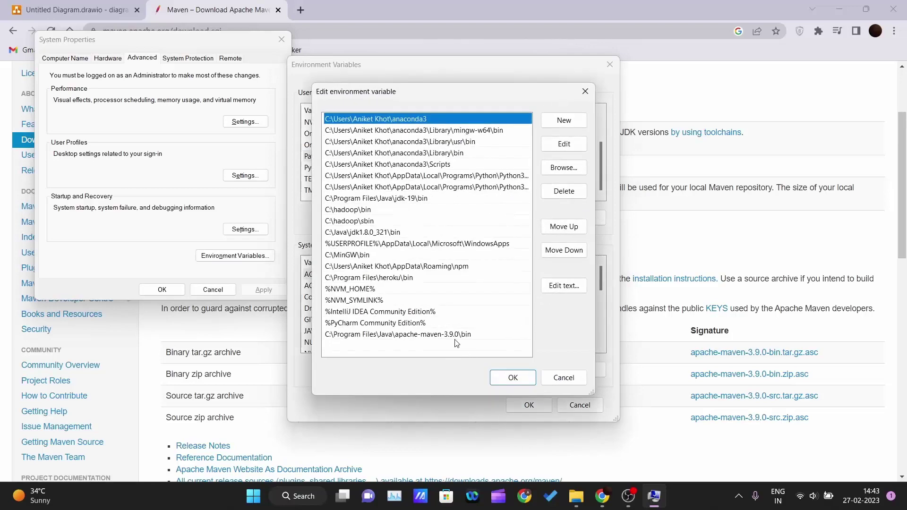
pyautogui.click(557, 378)
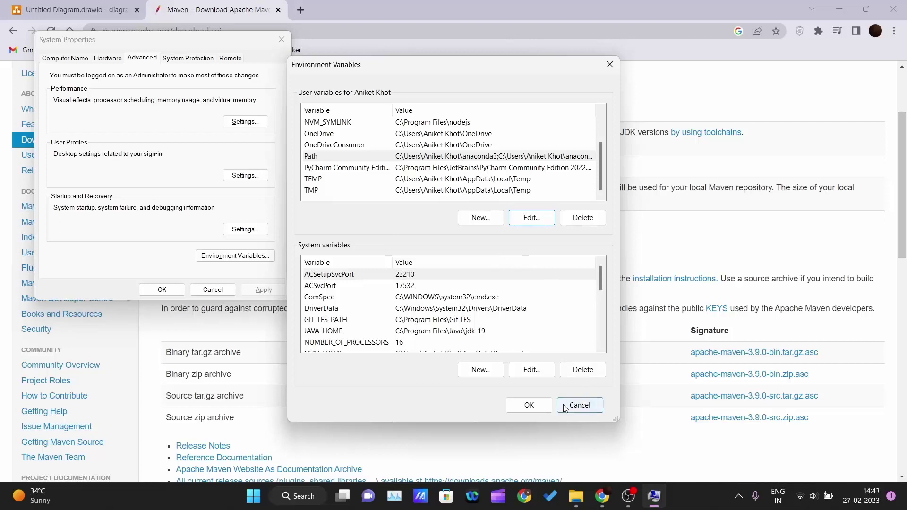
# Step: Open a new terminal and enter mvn --version
pyautogui.rightClick(257, 494)
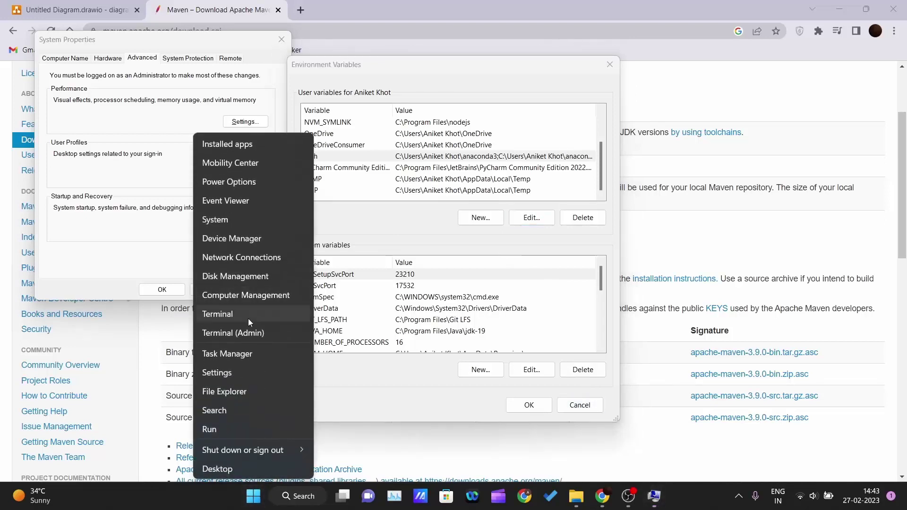
pyautogui.click(248, 319)
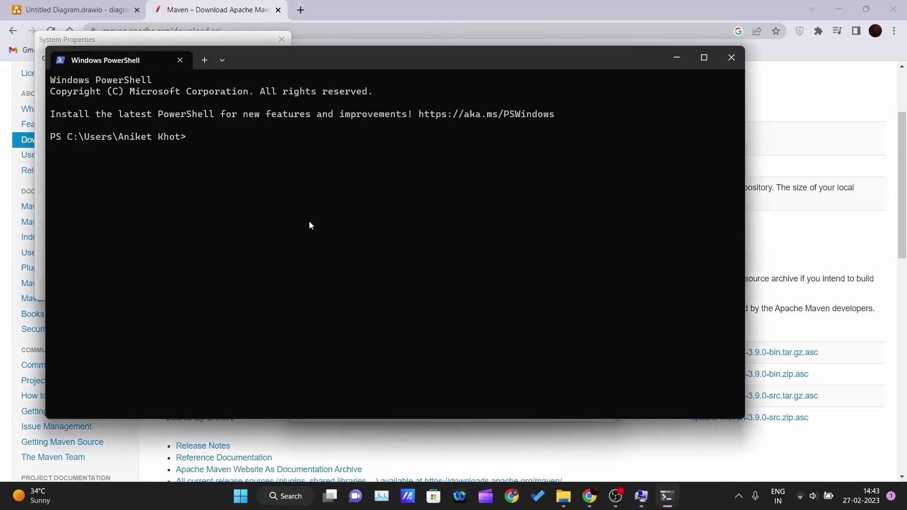
pyautogui.write('mvn --version')
pyautogui.click(756, 88)
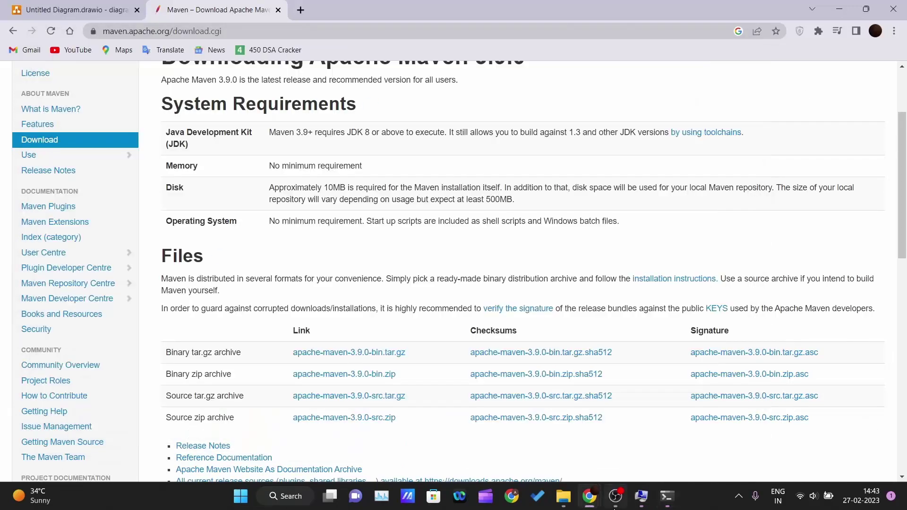
# Step: Bring back the Environment Variables dialog and start a new user variable named JAVA_HOME
pyautogui.click(642, 496)
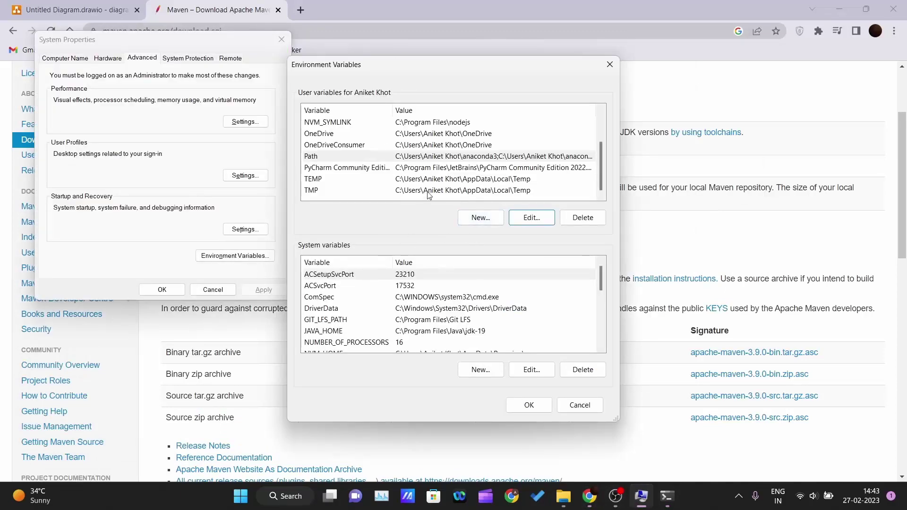
pyautogui.moveTo(323, 71); pyautogui.dragTo(351, 72)
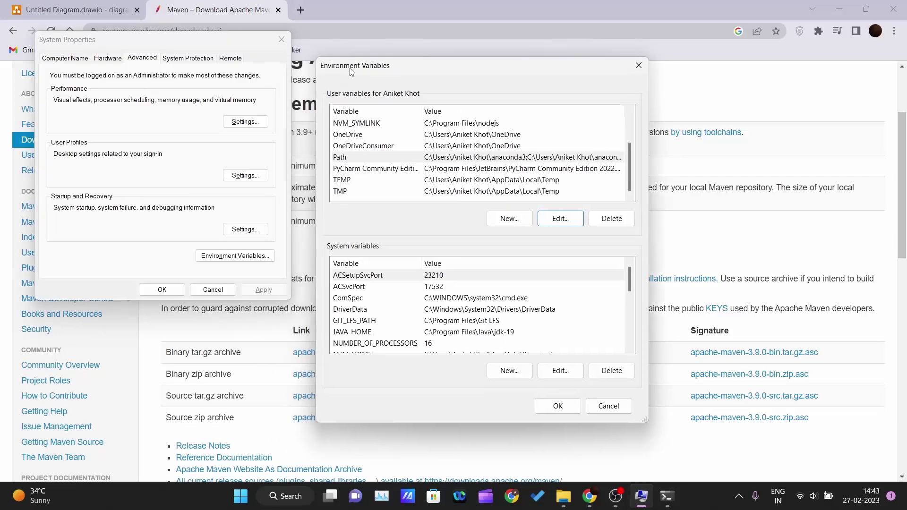
pyautogui.scroll(2, 396, 184)
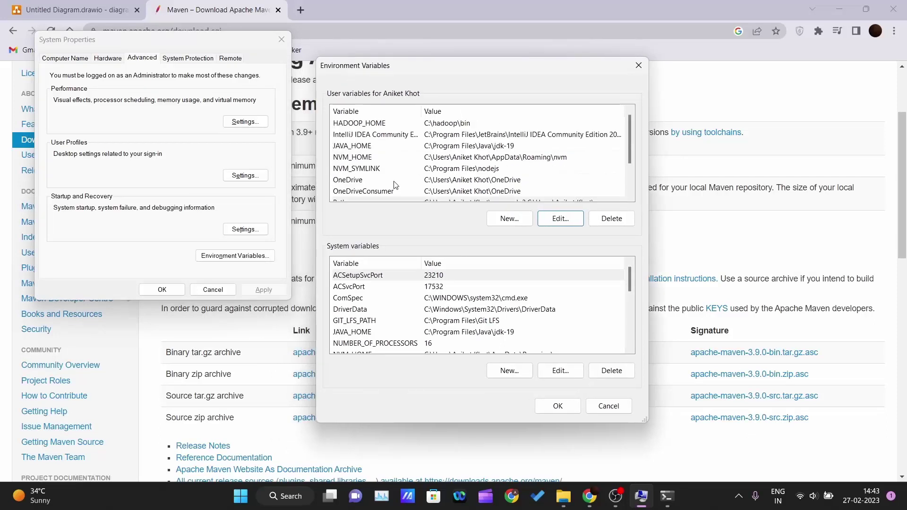
pyautogui.click(362, 147)
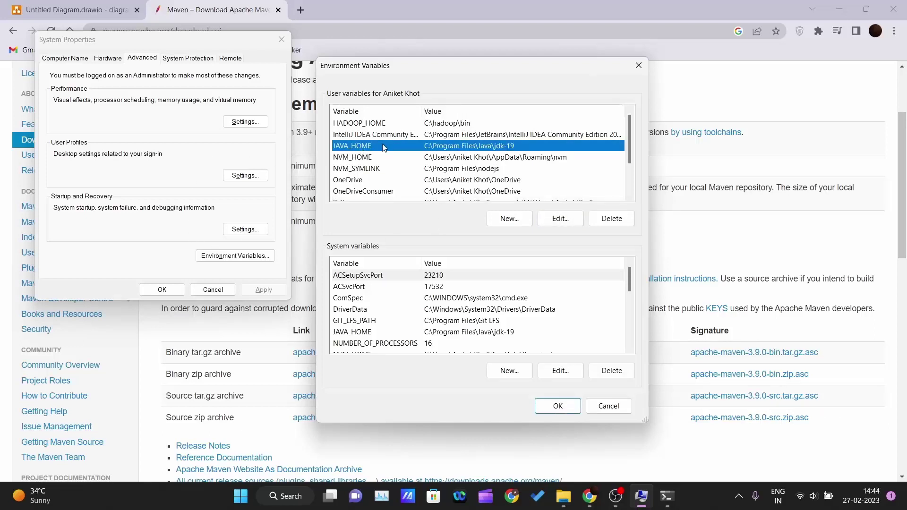
pyautogui.click(519, 223)
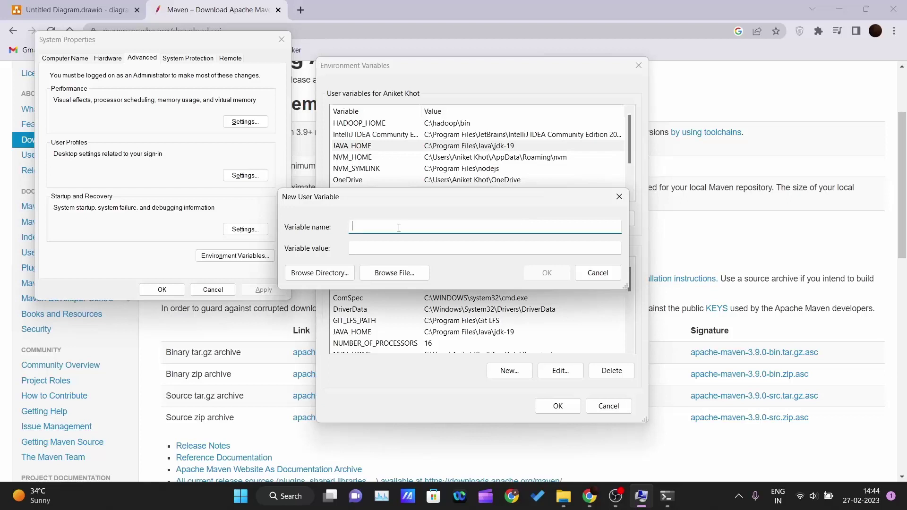
pyautogui.write('JAVA_HOME')
pyautogui.click(404, 243)
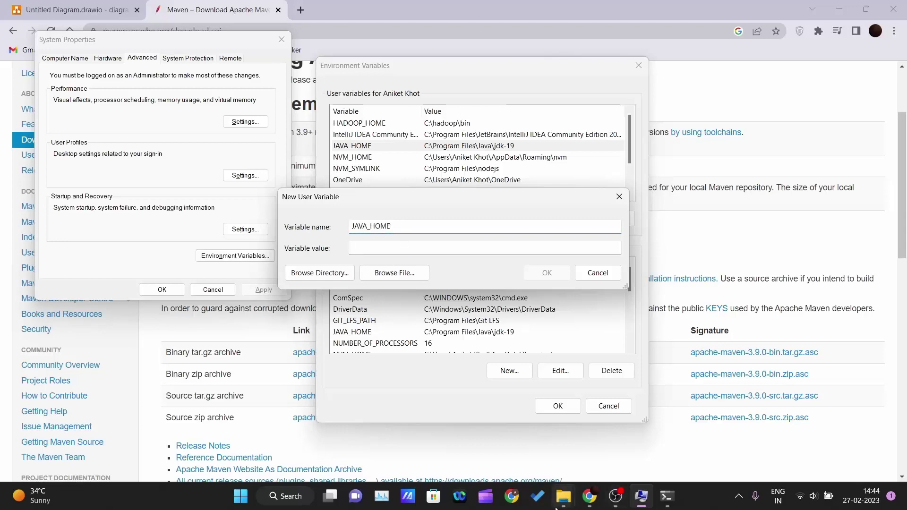
# Step: Browse to C:\Program Files\Java\jdk-19 in File Explorer and copy the folder's path
pyautogui.click(565, 500)
pyautogui.click(600, 463)
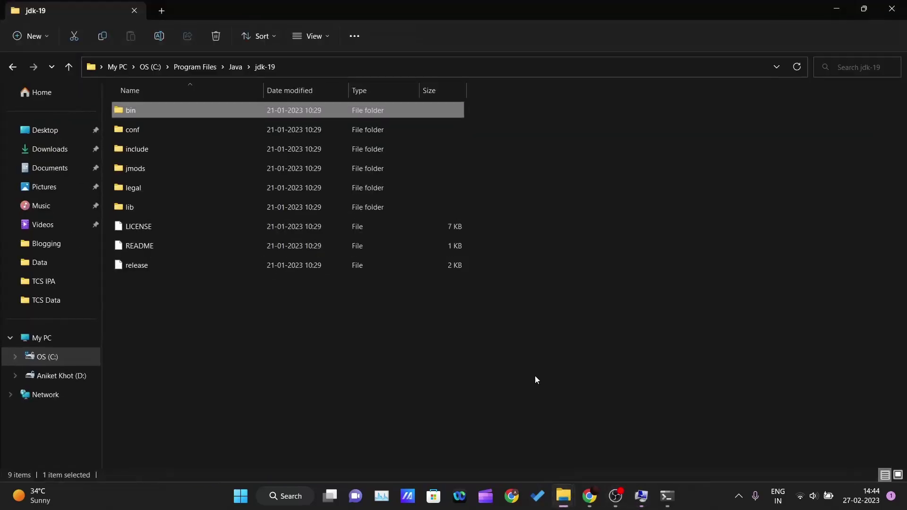
pyautogui.click(231, 68)
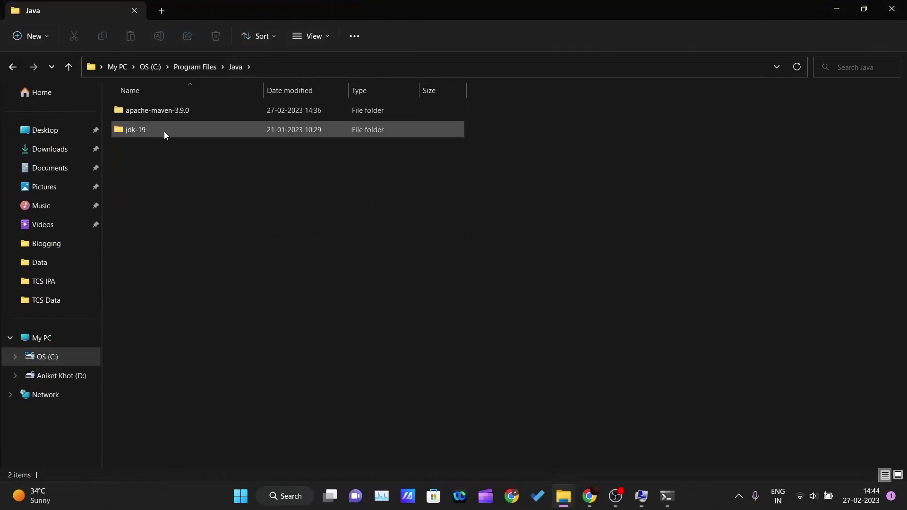
pyautogui.doubleClick(164, 135)
pyautogui.doubleClick(197, 112)
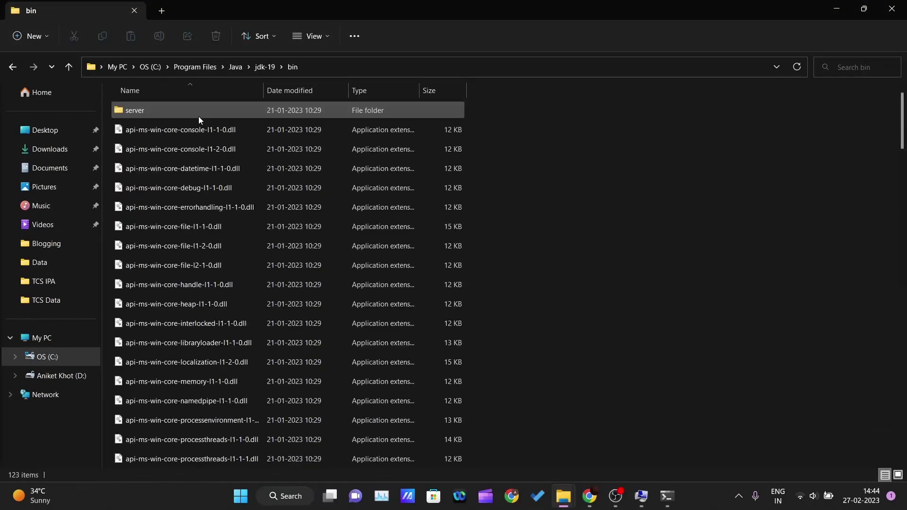
pyautogui.hotkey('alt', 'Left')
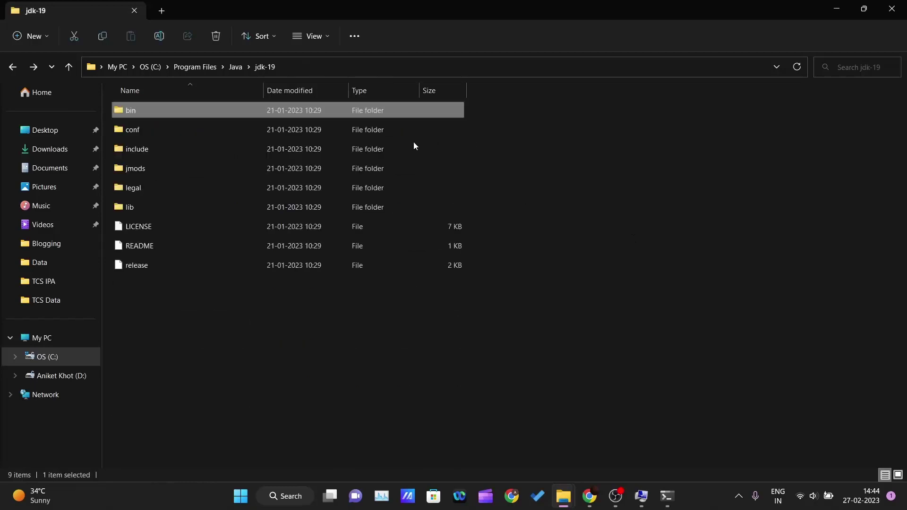
pyautogui.click(347, 68)
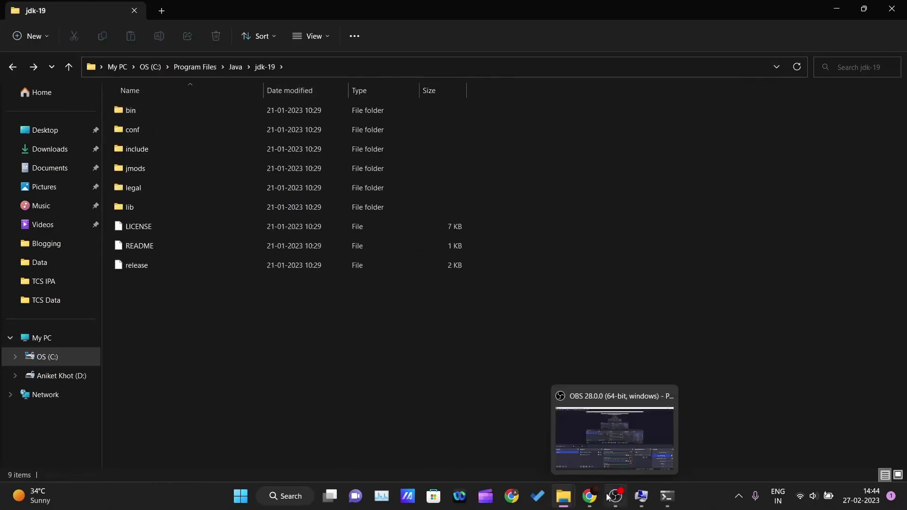
# Step: Fill in C:\Program Files\Java\jdk-19 as the value of the new JAVA_HOME user variable and discard the variable
pyautogui.click(636, 425)
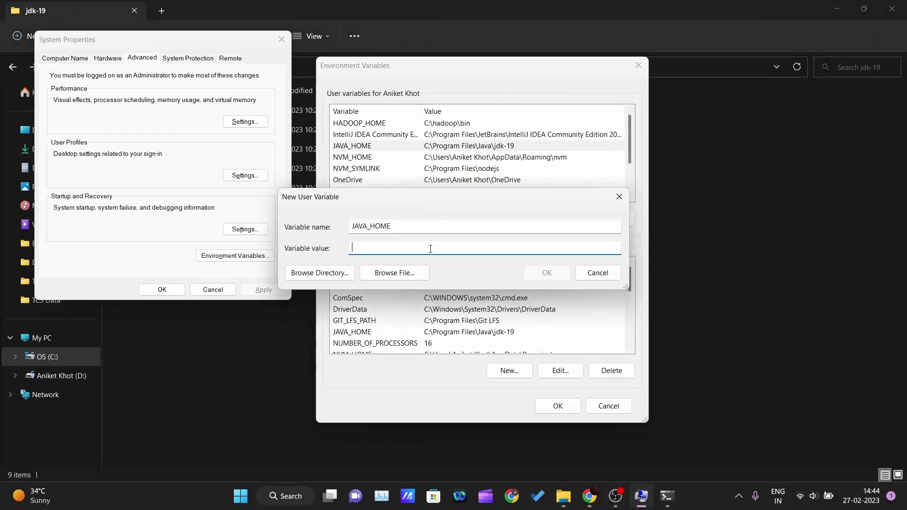
pyautogui.write('C:\\Program Files\\Java\\jdk-19')
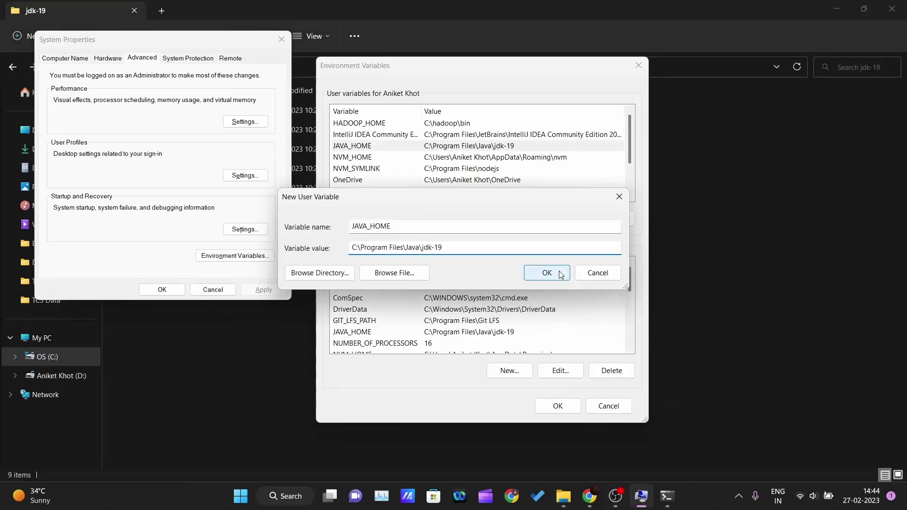
pyautogui.click(597, 273)
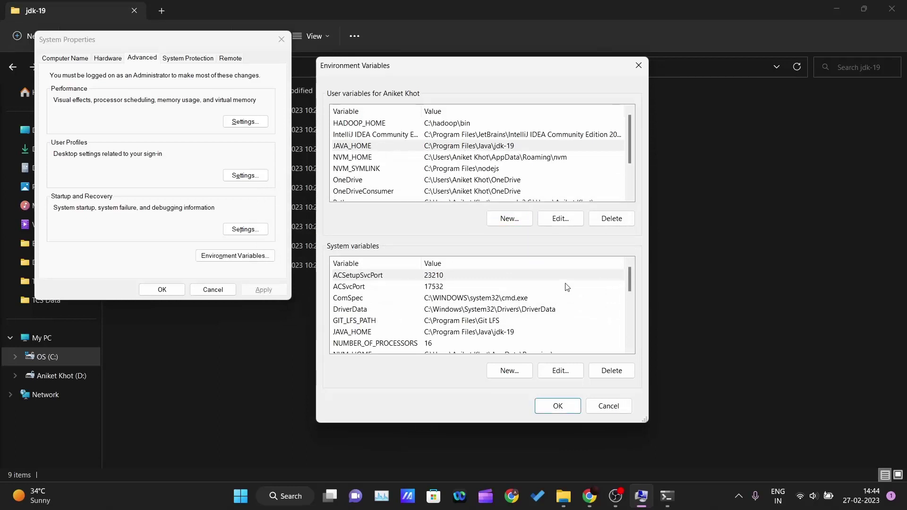
# Step: Review JAVA_HOME among the system variables and close the Environment Variables and System Properties dialogs
pyautogui.click(591, 286)
pyautogui.scroll(-1, 632, 293)
pyautogui.scroll(-1, 632, 293)
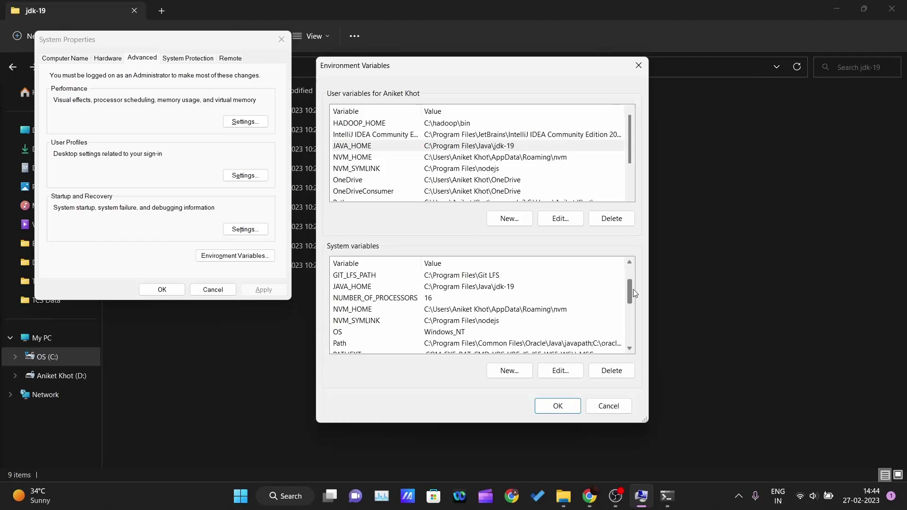
pyautogui.scroll(2, 632, 293)
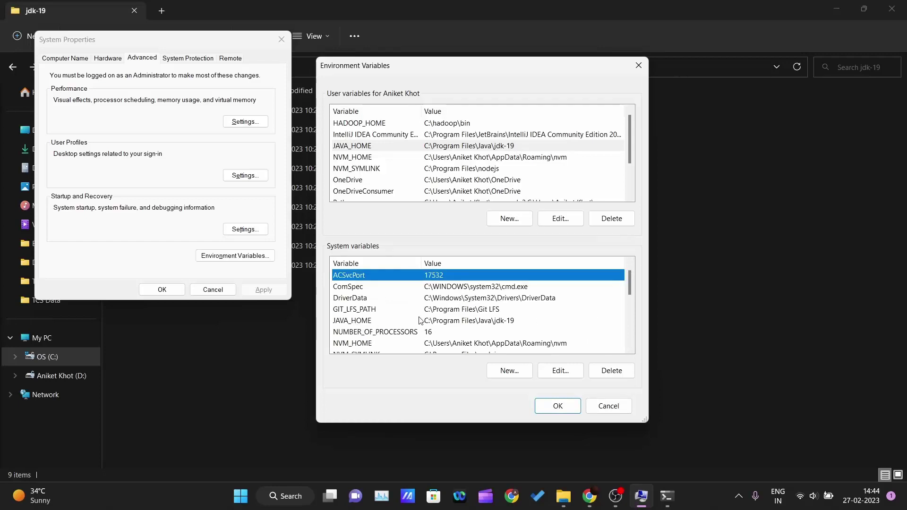
pyautogui.click(557, 405)
pyautogui.click(139, 289)
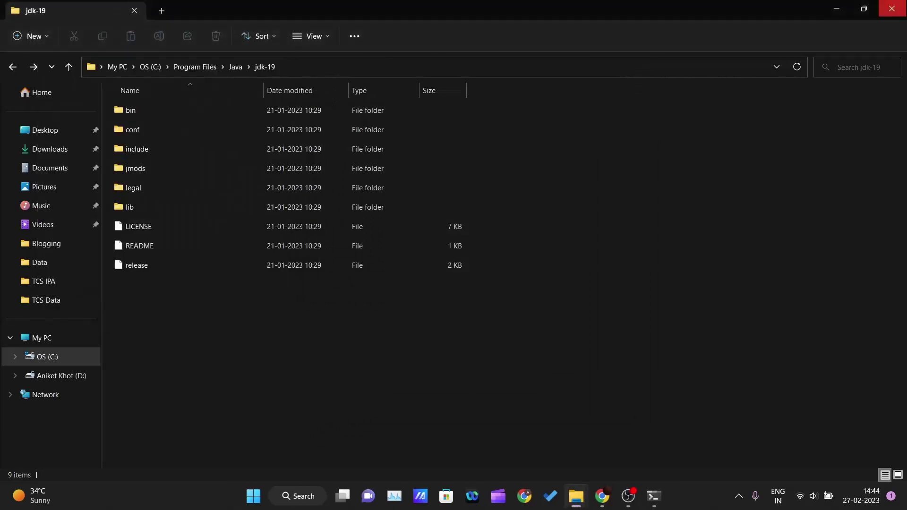
# Step: Run mvn --version in the open PowerShell window and review the Maven and Java details it returns
pyautogui.click(602, 497)
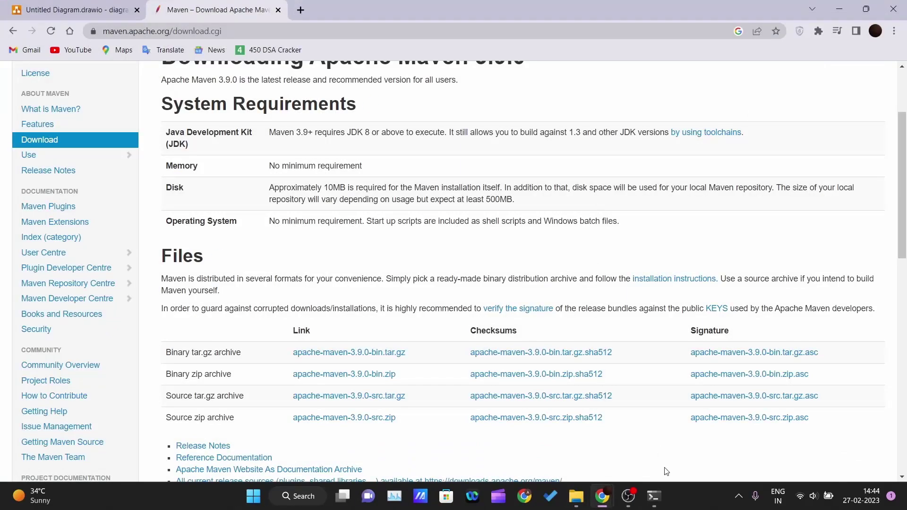
pyautogui.click(653, 496)
pyautogui.write('mvn')
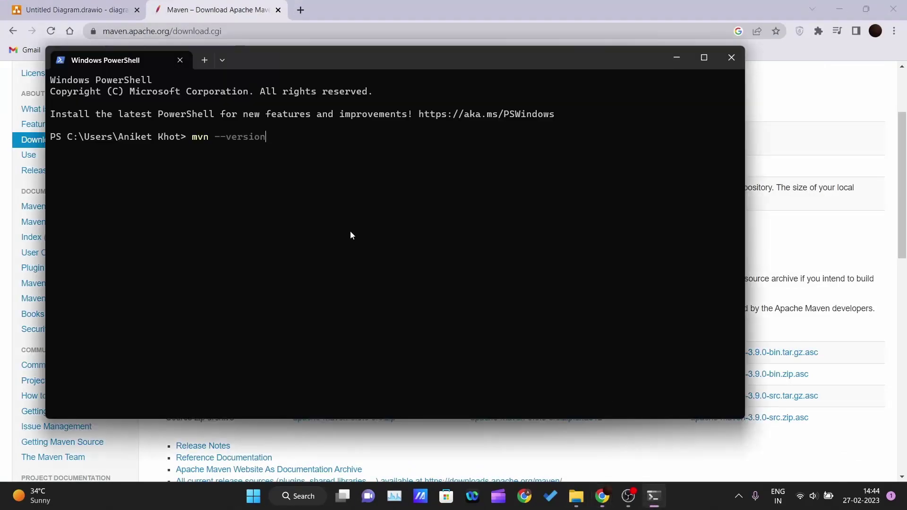
pyautogui.press('Return')
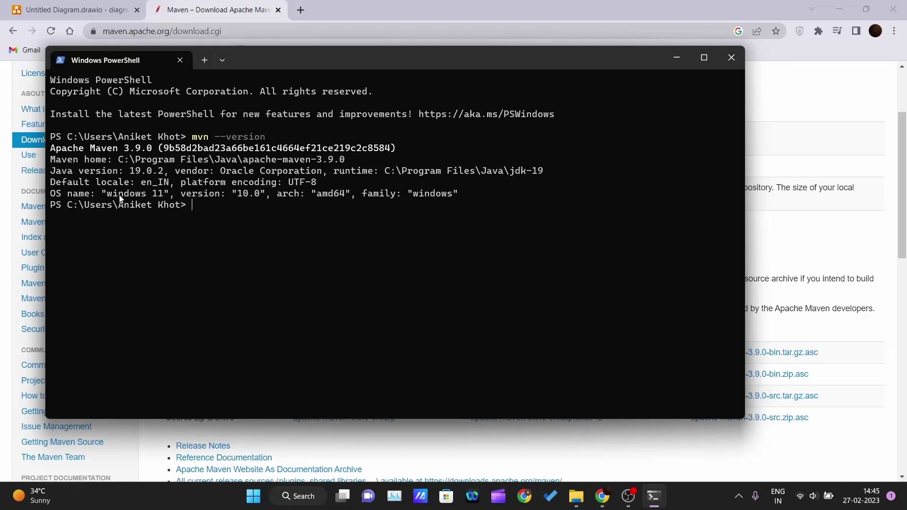
pyautogui.moveTo(481, 194); pyautogui.dragTo(51, 148)
pyautogui.rightClick(208, 204)
pyautogui.moveTo(193, 137); pyautogui.dragTo(267, 141)
pyautogui.click(281, 199)
# Step: Check the Tools Installation list in the diagram and search Google for "download git"
pyautogui.click(118, 14)
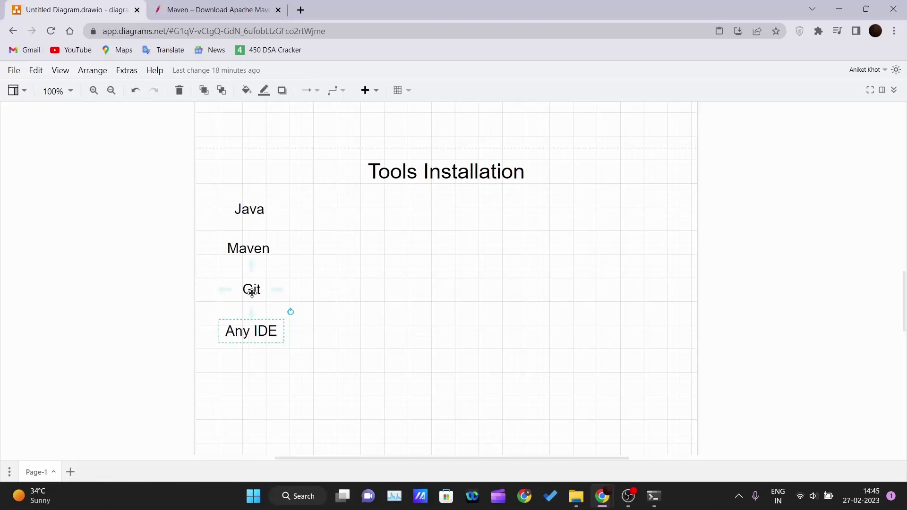
pyautogui.click(327, 325)
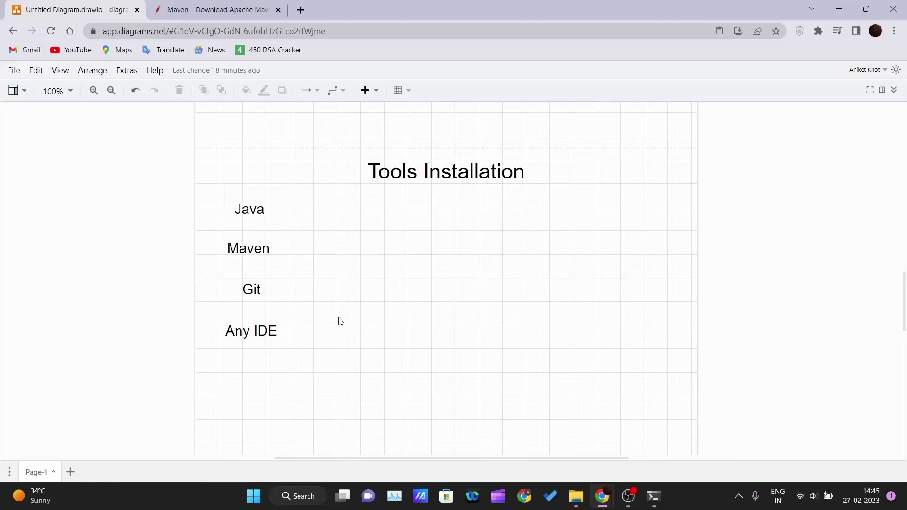
pyautogui.click(236, 10)
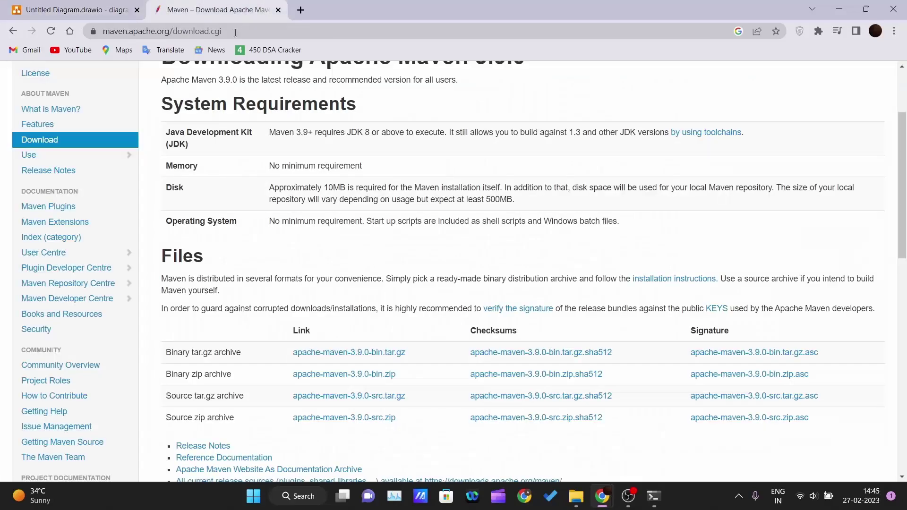
pyautogui.click(228, 32)
pyautogui.write('d')
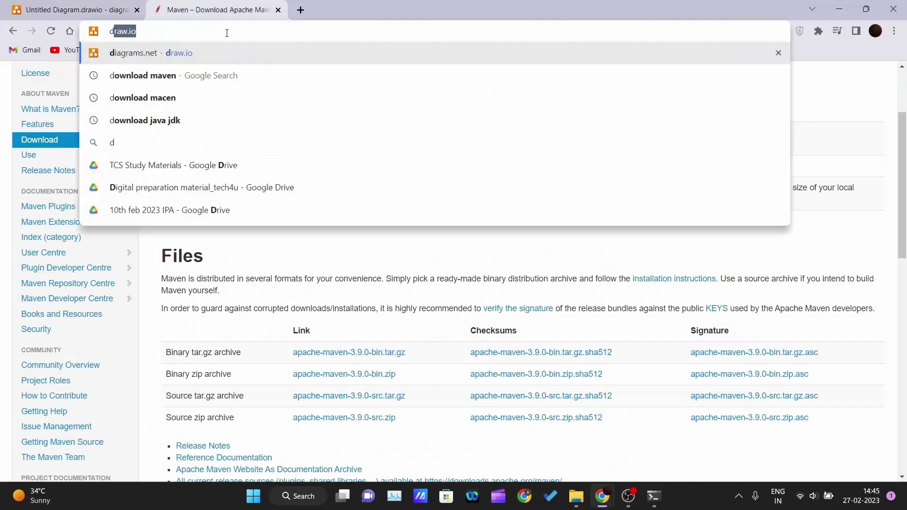
pyautogui.write('ownload git')
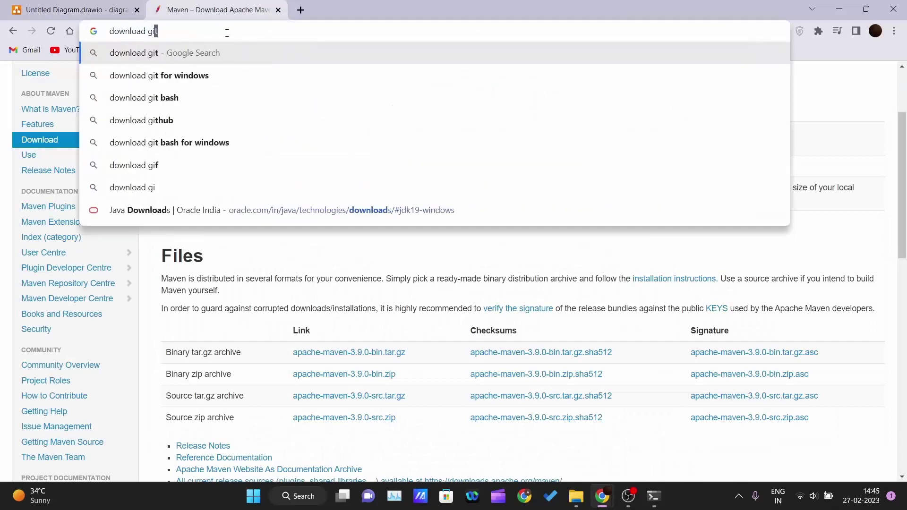
pyautogui.press('Return')
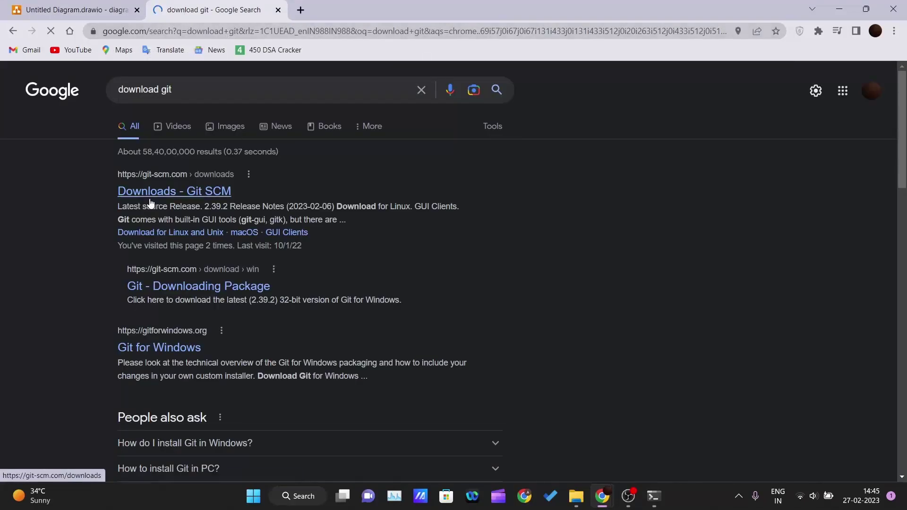
# Step: Open the Git SCM Downloads page and download the 64-bit Git 2.39.2 installer for Windows
pyautogui.moveTo(111, 182); pyautogui.dragTo(243, 183)
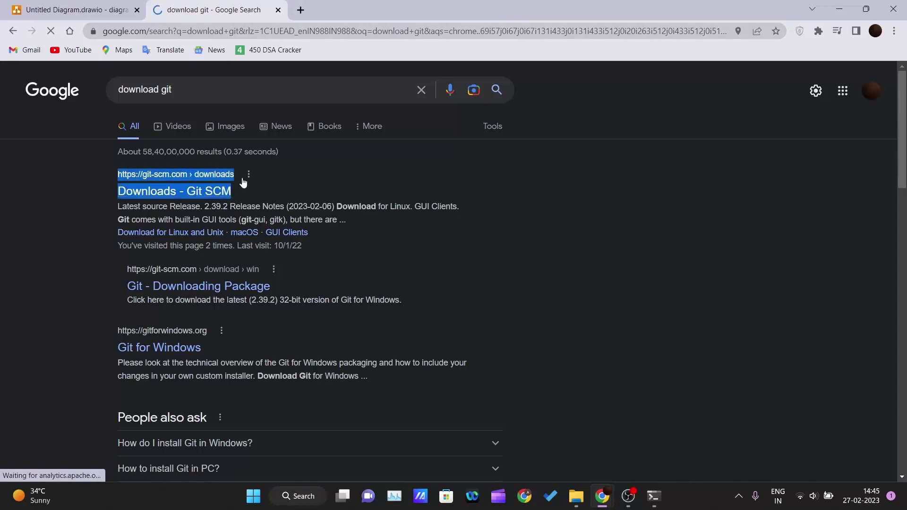
pyautogui.click(113, 207)
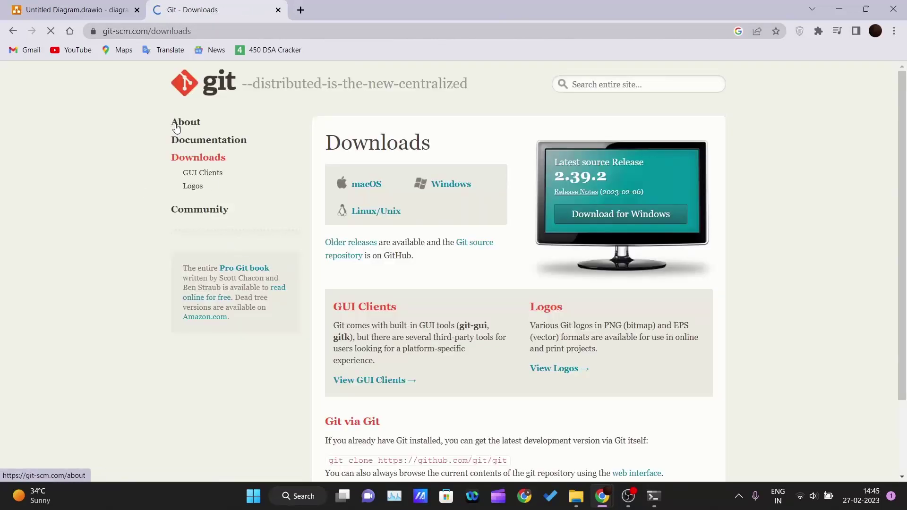
pyautogui.moveTo(166, 84); pyautogui.dragTo(472, 98)
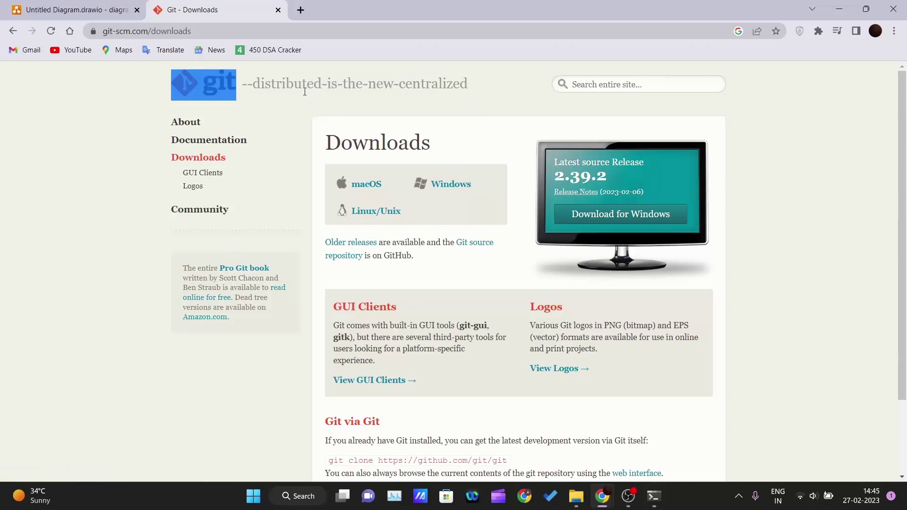
pyautogui.click(481, 90)
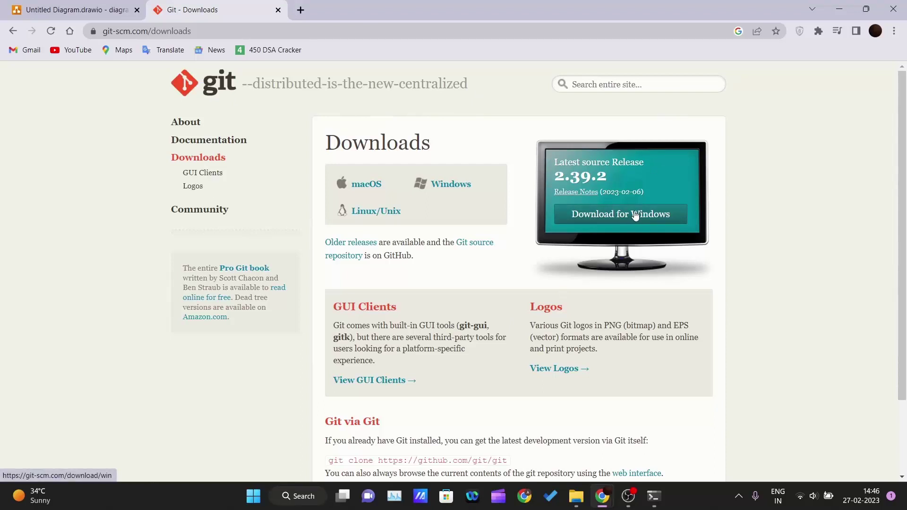
pyautogui.click(674, 216)
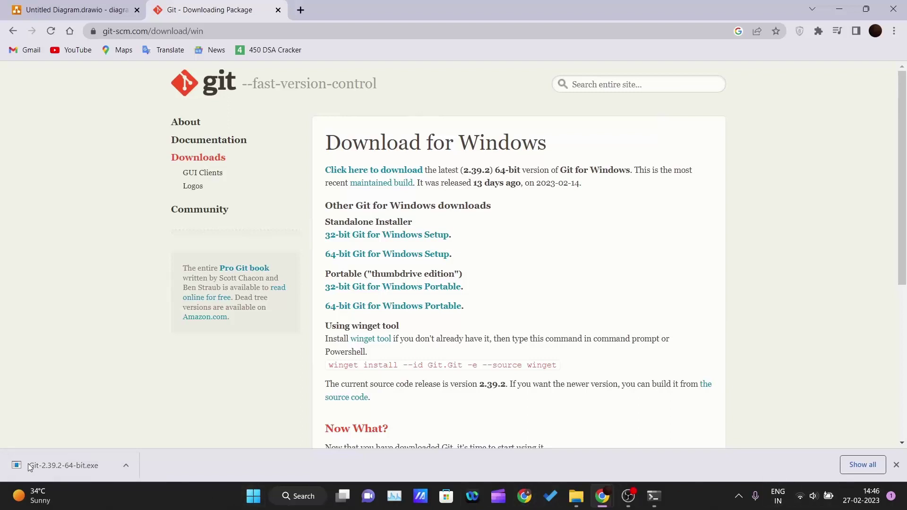
pyautogui.click(897, 465)
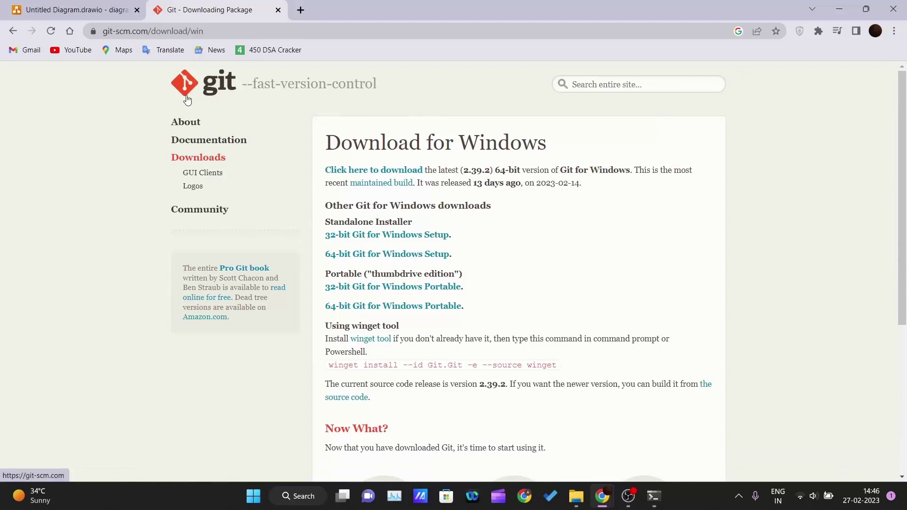
# Step: Return to the diagram and review the Java, Maven, Git and Any IDE entries under Tools Installation
pyautogui.click(90, 10)
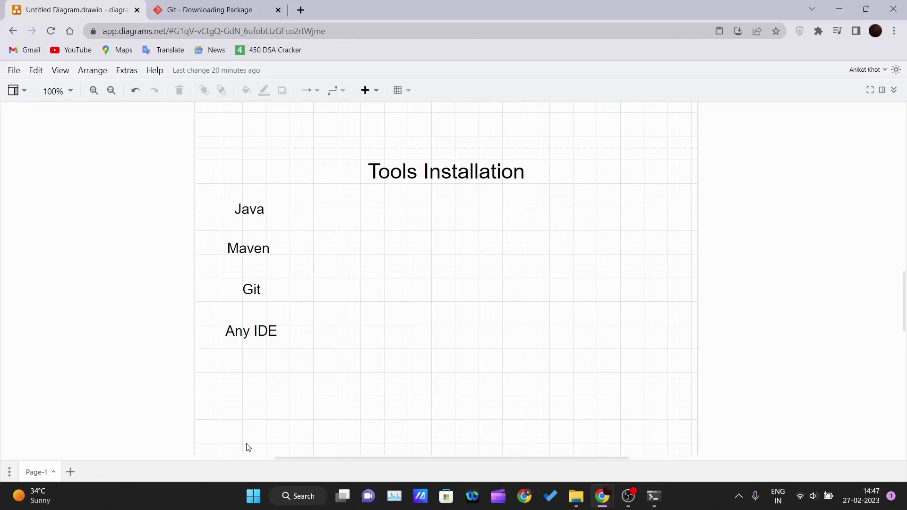
pyautogui.moveTo(215, 187); pyautogui.dragTo(318, 386)
pyautogui.click(321, 389)
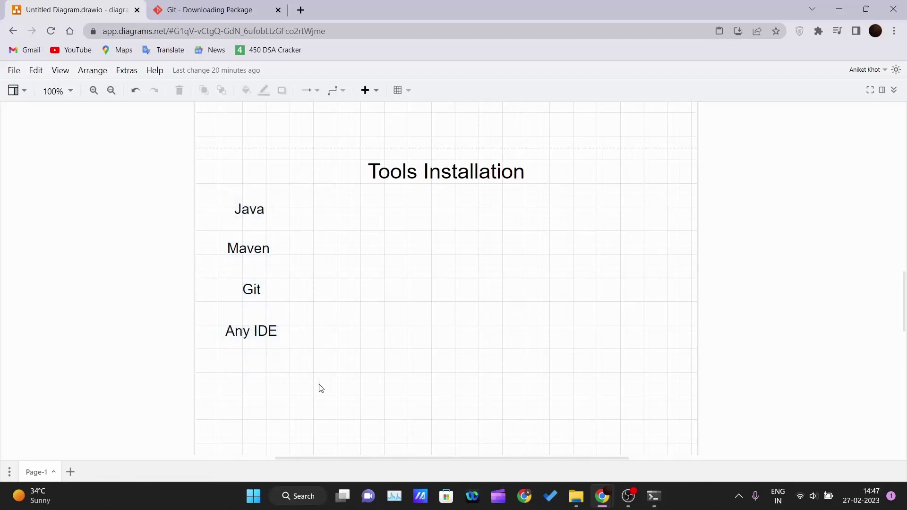